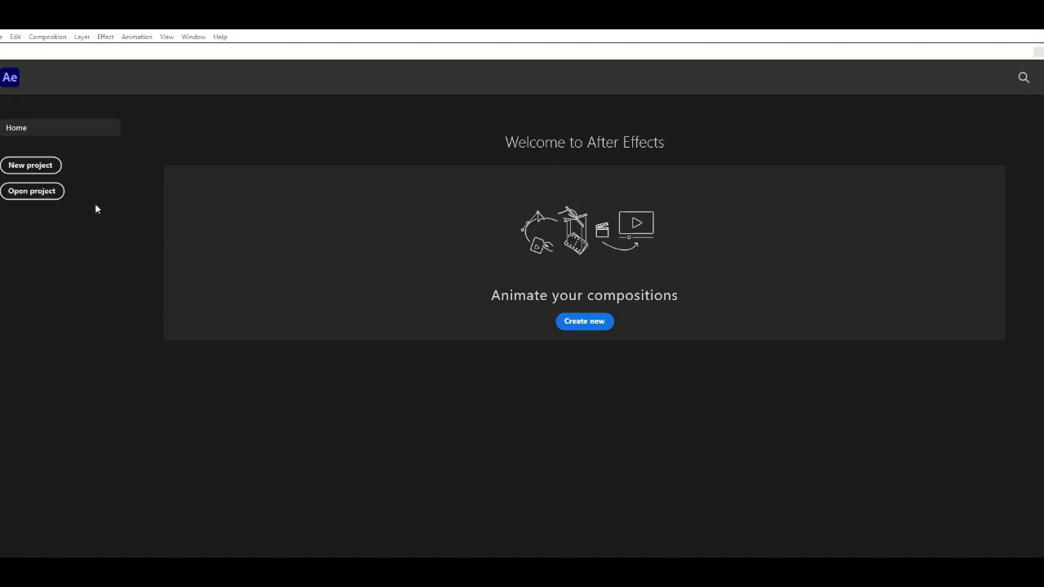
Start a new project and create a composition with the HDV 1080 25 preset at 1440 x 1080 px.
{"action": "left_click", "coordinate": [30, 166]}
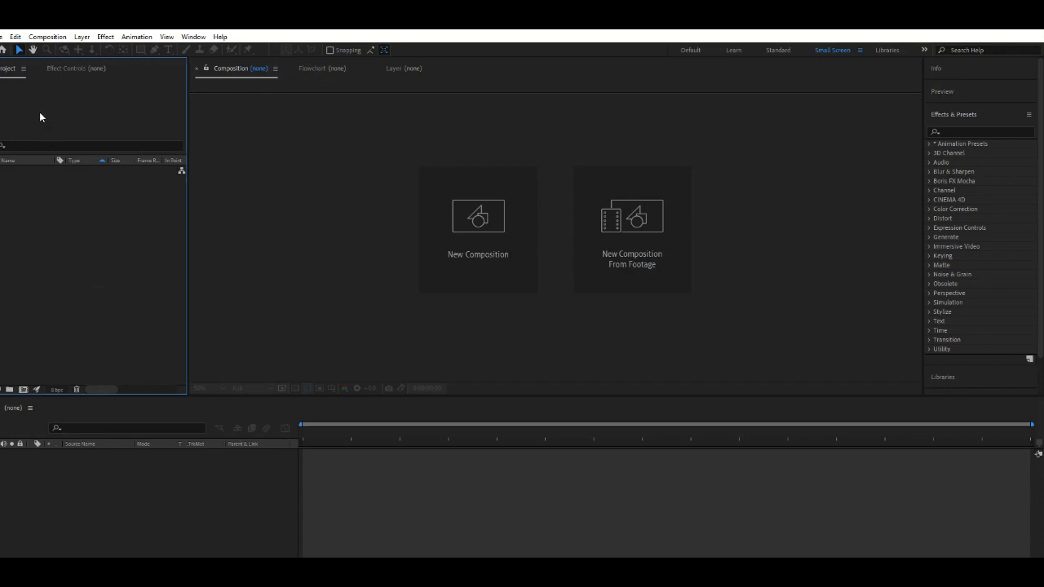
{"action": "left_click", "coordinate": [45, 37]}
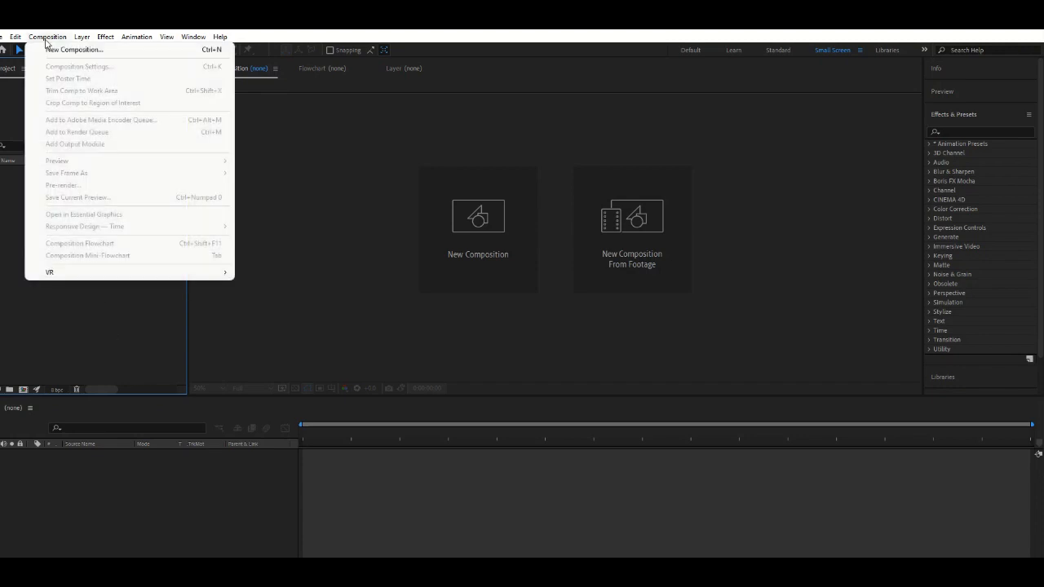
{"action": "left_click", "coordinate": [51, 46]}
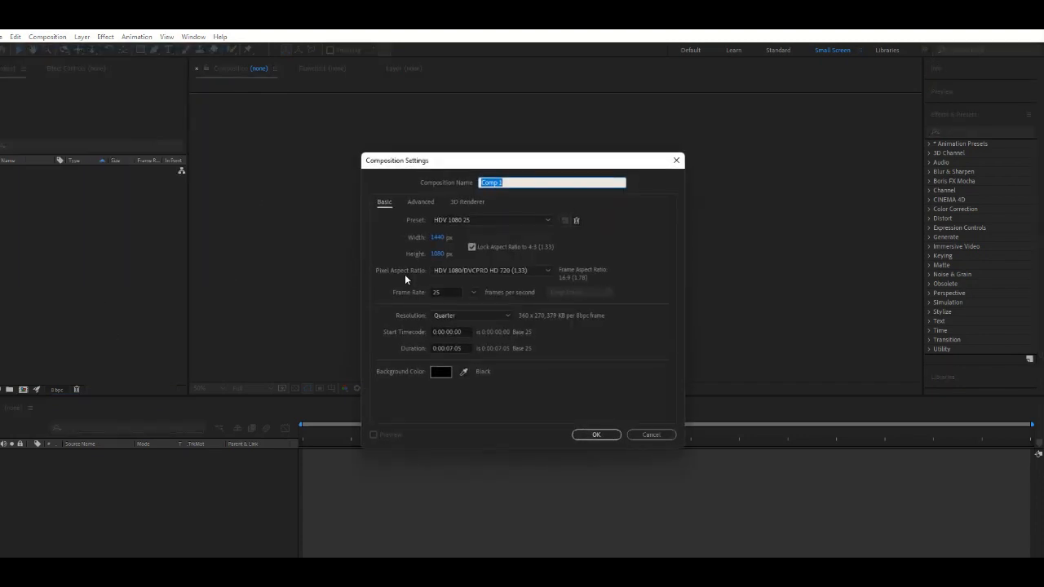
{"action": "left_click", "coordinate": [599, 434]}
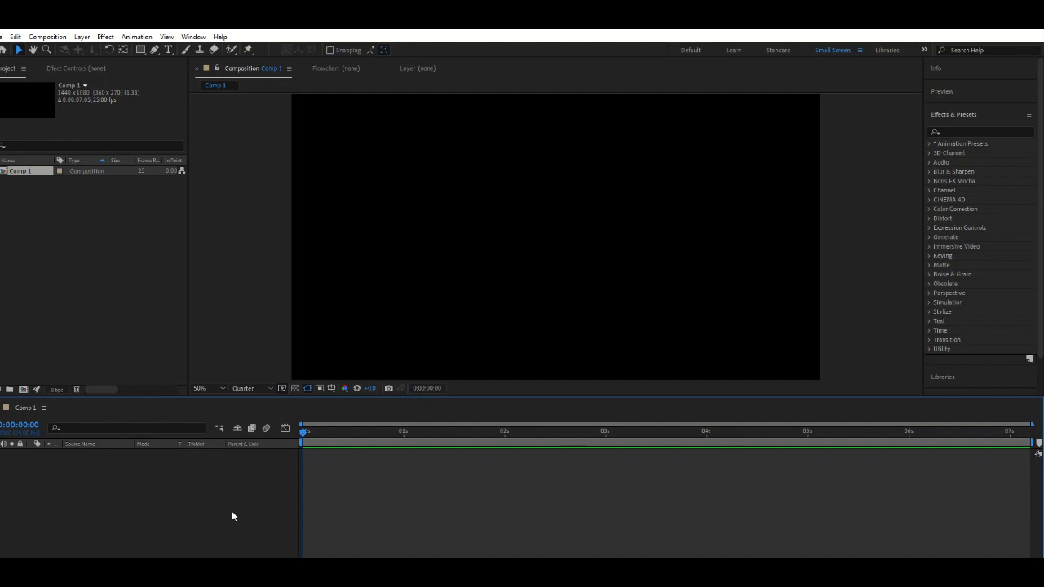
Add a dark gray solid layer of 1440 x 1080 px to the composition.
{"action": "right_click", "coordinate": [232, 515]}
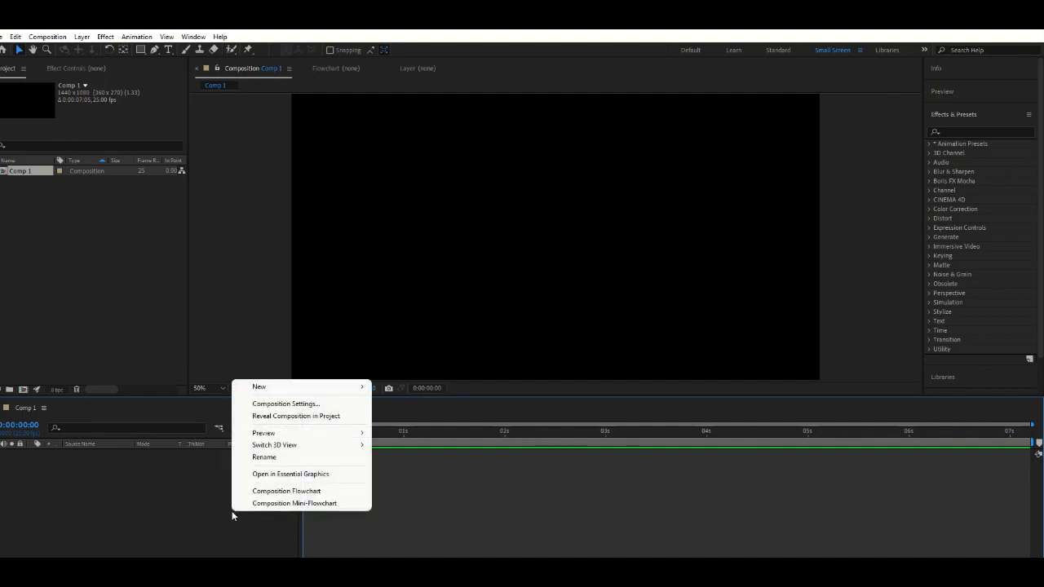
{"action": "mouse_move", "coordinate": [315, 389]}
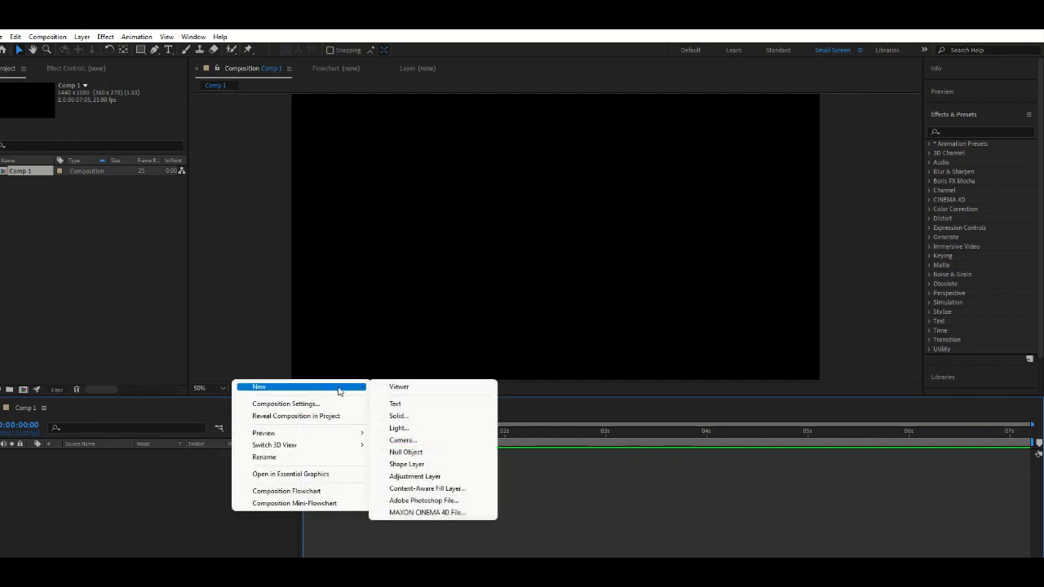
{"action": "left_click", "coordinate": [409, 416]}
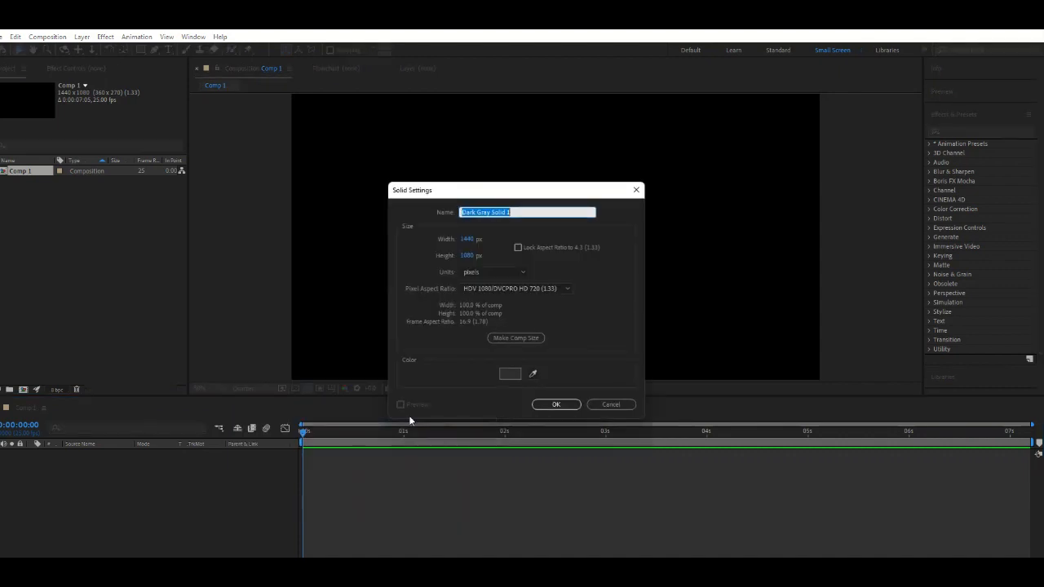
{"action": "left_click", "coordinate": [556, 405]}
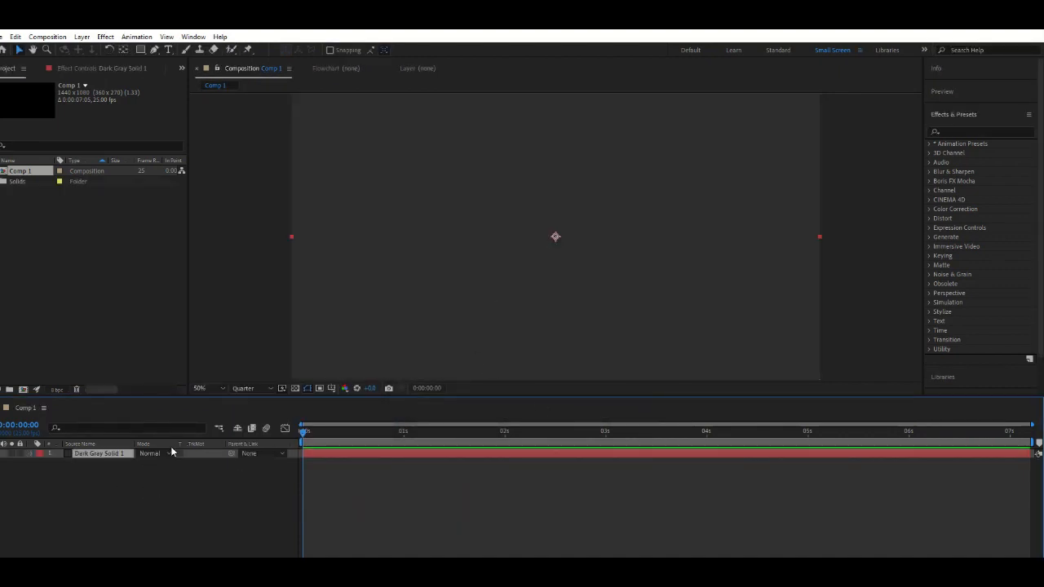
Find the Gradient Ramp effect and apply it to the dark gray solid layer.
{"action": "left_click", "coordinate": [957, 133]}
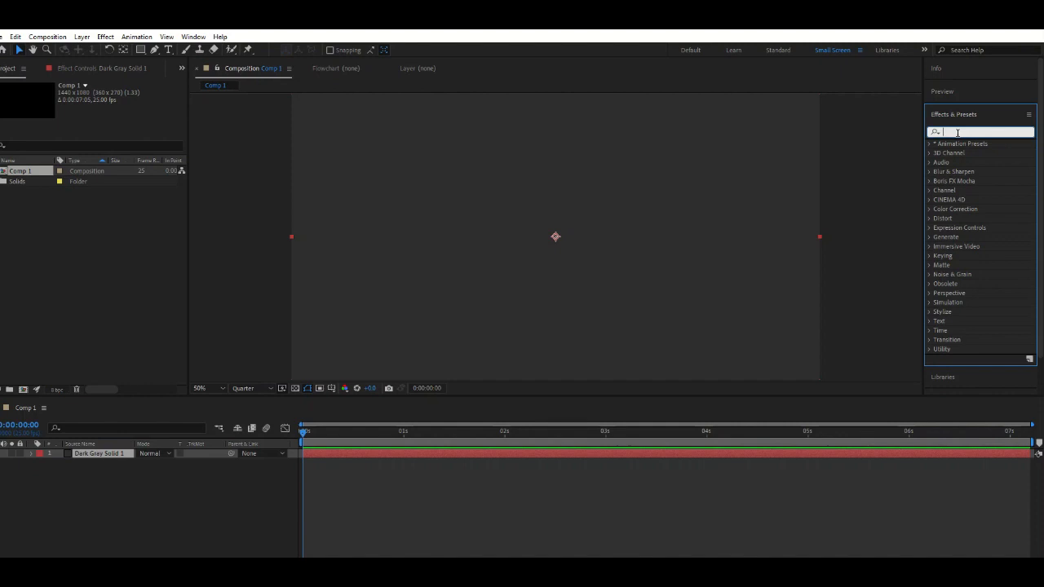
{"action": "type", "text": "gra"}
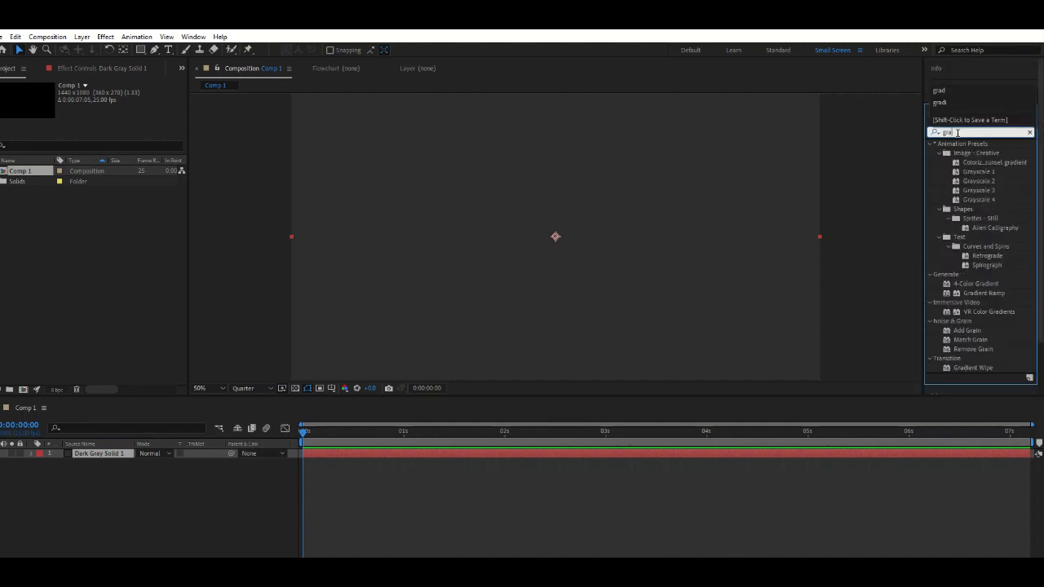
{"action": "type", "text": "dian"}
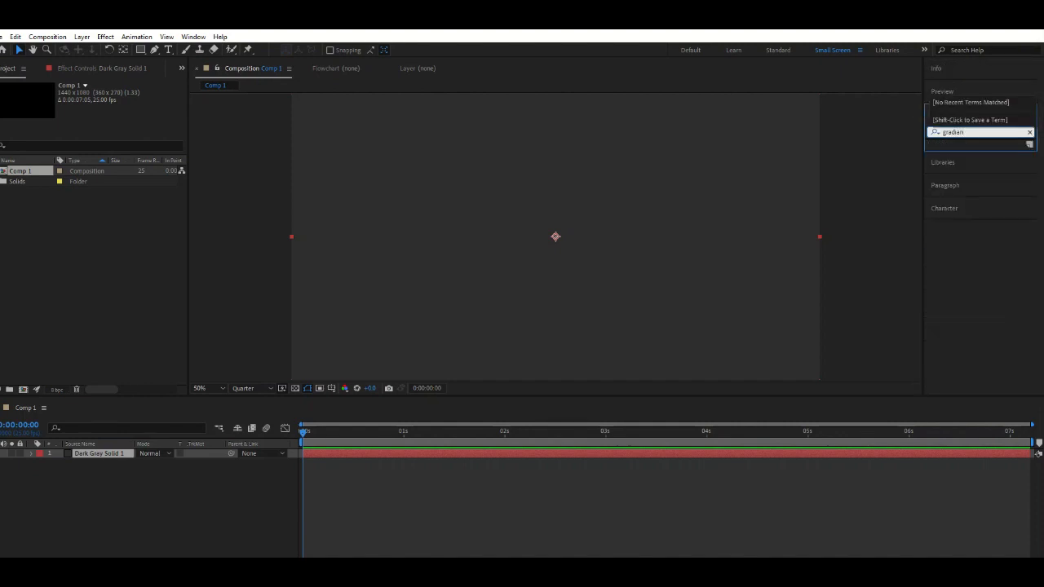
{"action": "key", "text": "BackSpace"}
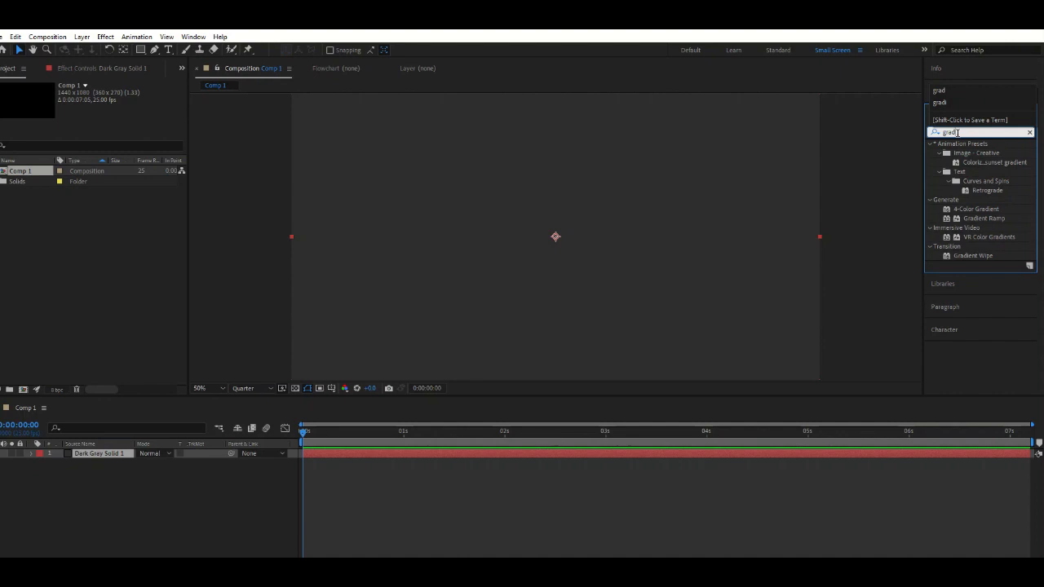
{"action": "key", "text": "BackSpace"}
{"action": "left_click_drag", "start_coordinate": [983, 219], "coordinate": [91, 453]}
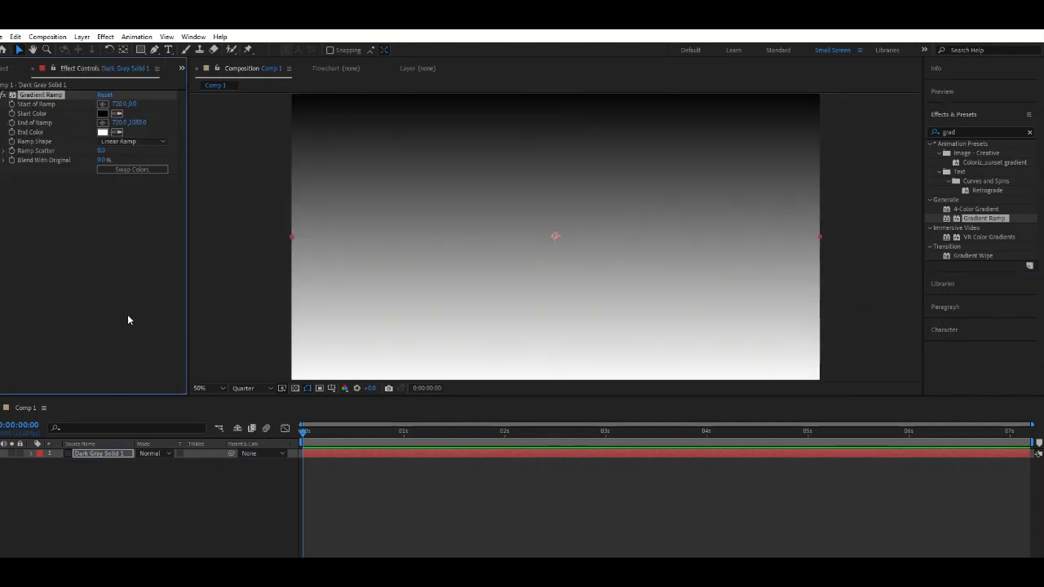
Set the Gradient Ramp's end color to green 56FF4E and its start color to red D40024.
{"action": "left_click", "coordinate": [102, 132]}
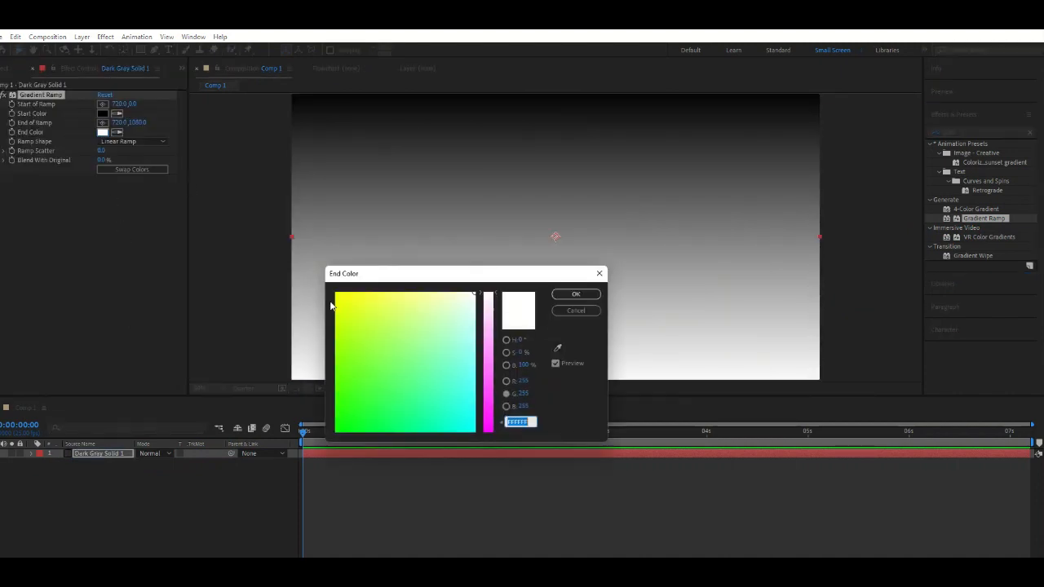
{"action": "left_click_drag", "start_coordinate": [371, 350], "coordinate": [378, 384]}
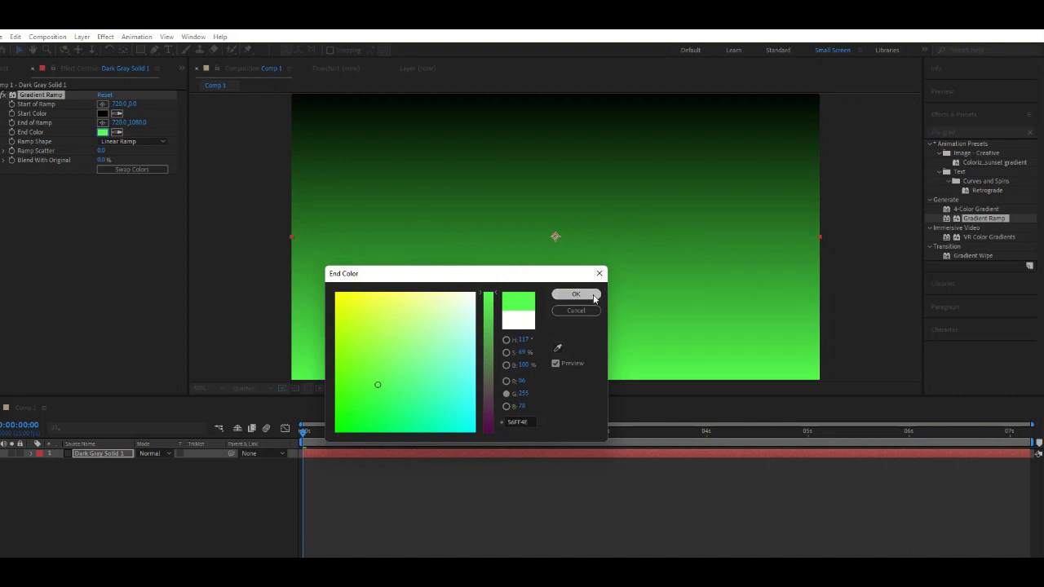
{"action": "left_click", "coordinate": [576, 294]}
{"action": "left_click", "coordinate": [102, 114]}
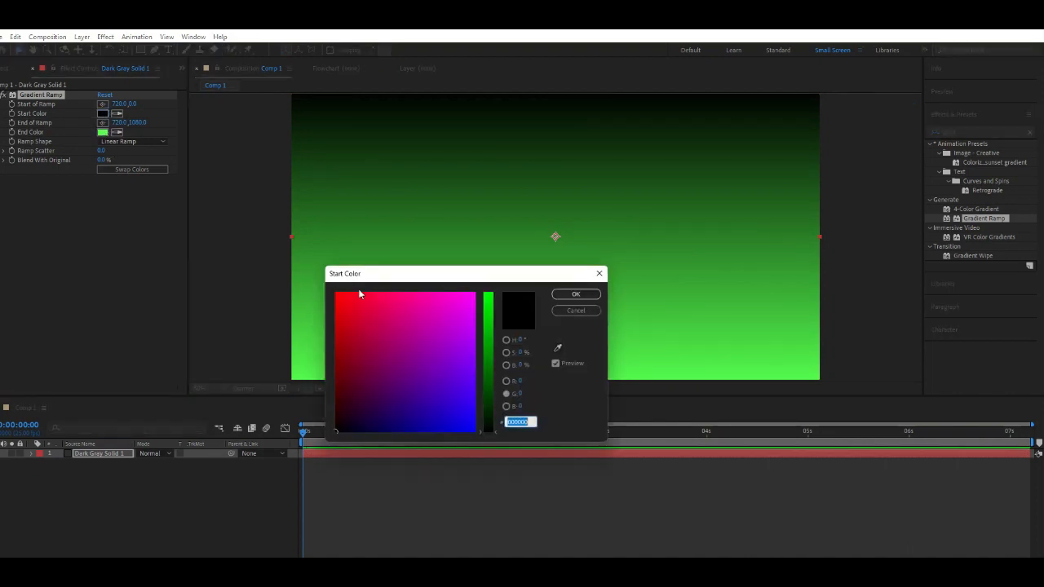
{"action": "left_click_drag", "start_coordinate": [390, 337], "coordinate": [354, 315]}
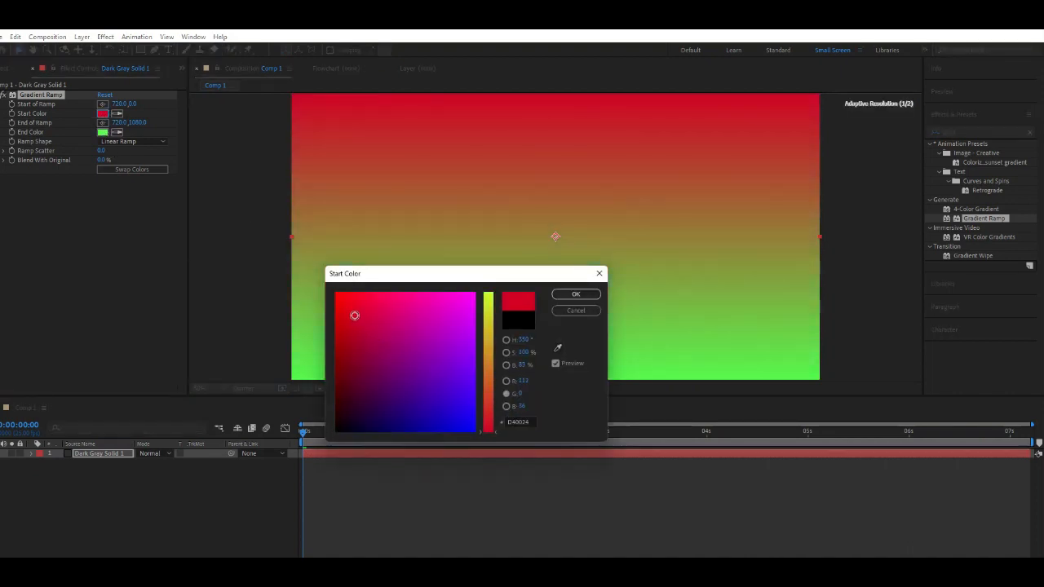
{"action": "left_click", "coordinate": [574, 294]}
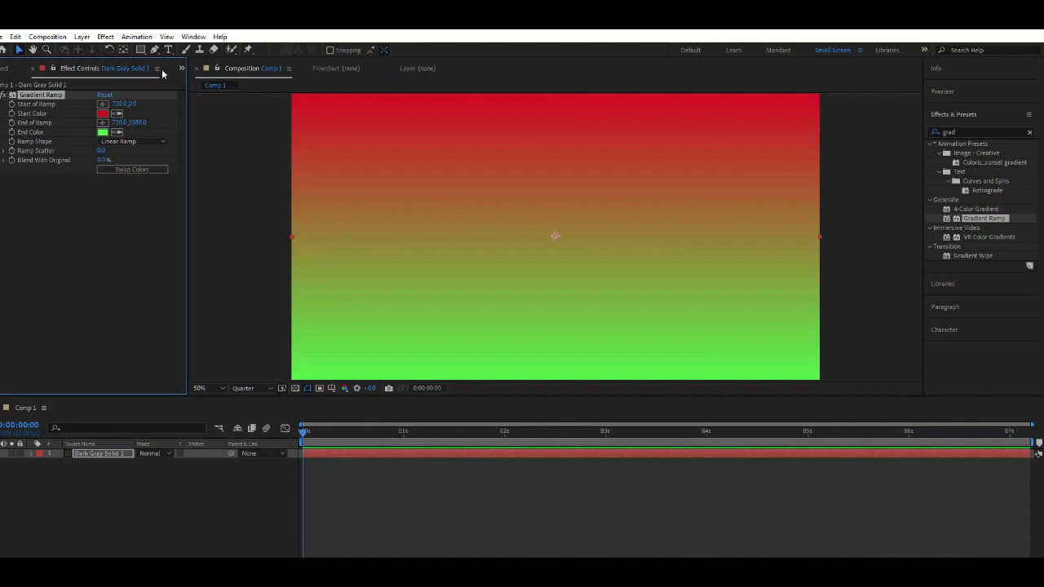
{"action": "left_click", "coordinate": [141, 50]}
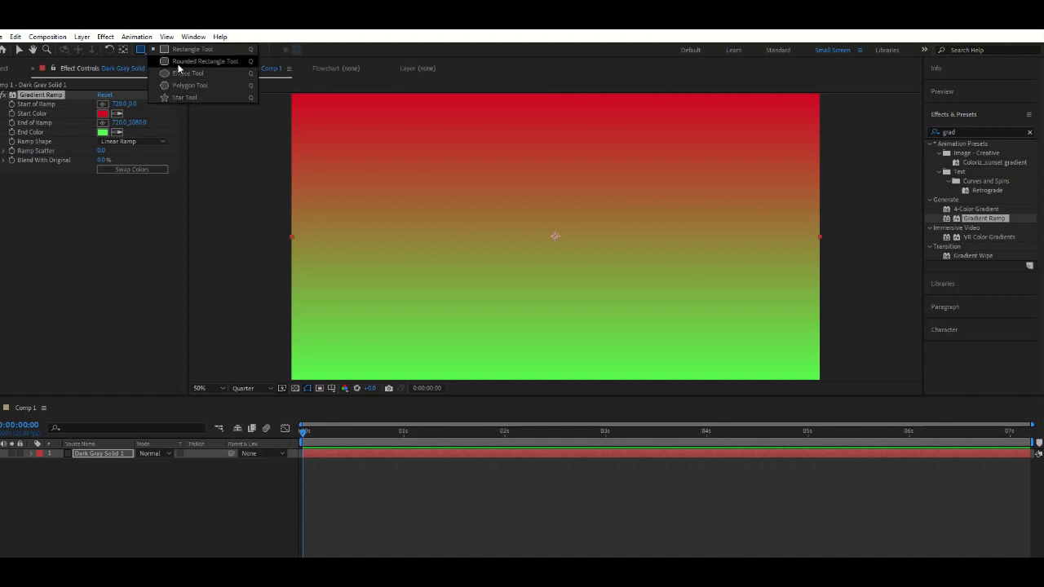
{"action": "left_click", "coordinate": [139, 63]}
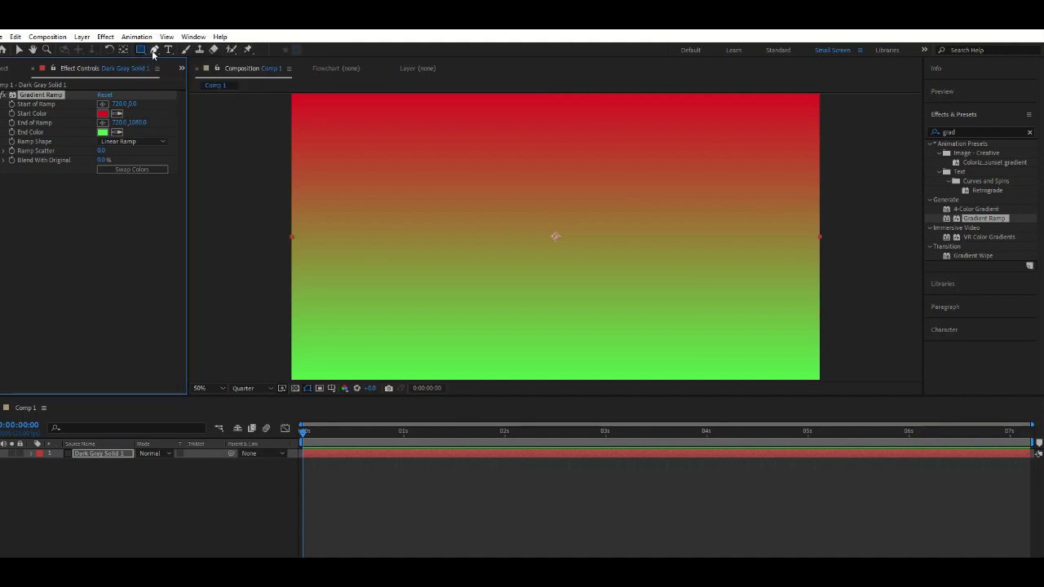
{"action": "left_click", "coordinate": [153, 50]}
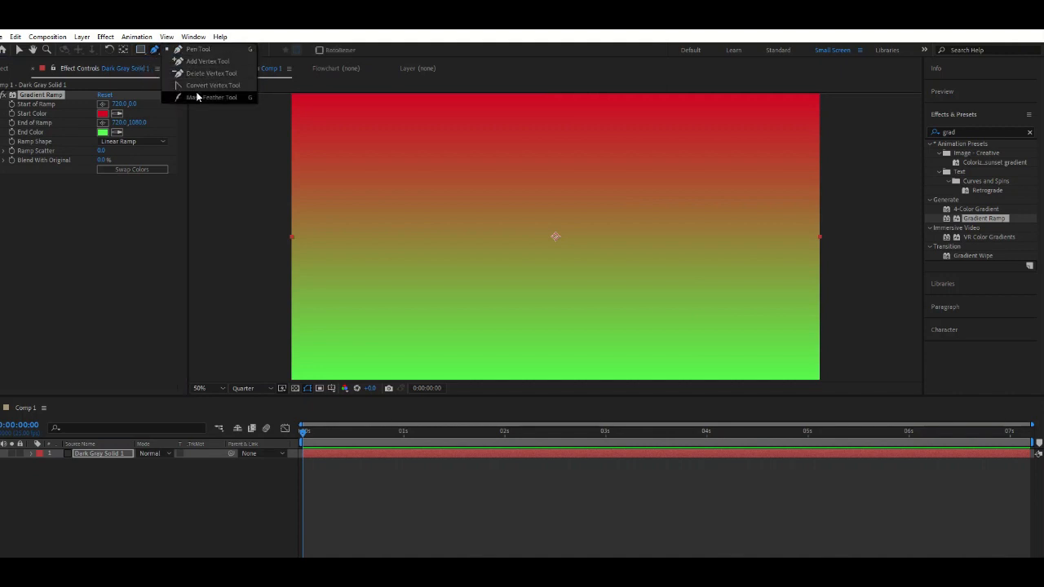
{"action": "left_click", "coordinate": [192, 63]}
Deselect the solid and draw a roughly square rectangle as a new shape layer, left of the composition's center.
{"action": "left_click", "coordinate": [141, 52]}
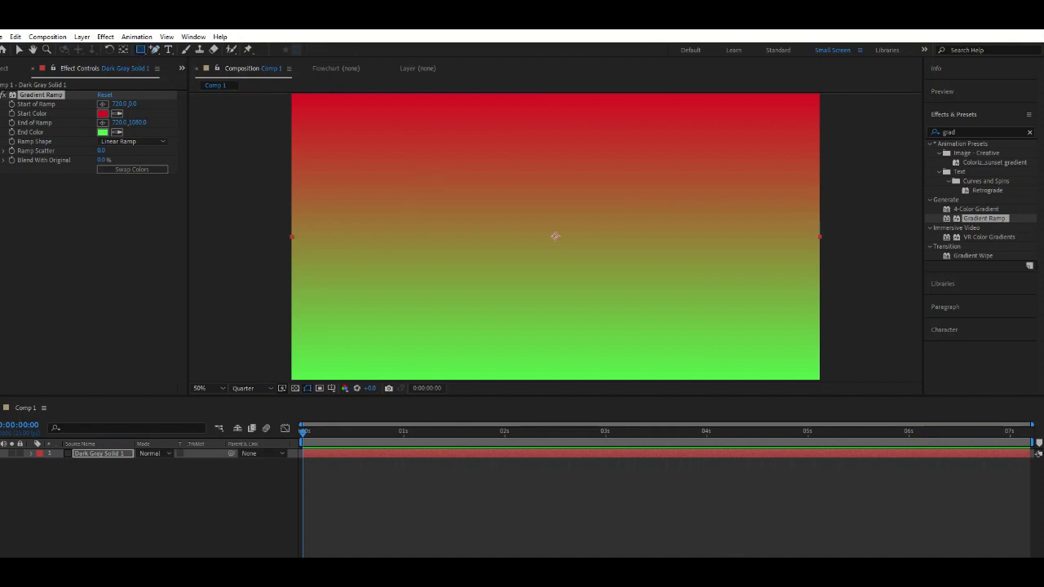
{"action": "left_click", "coordinate": [188, 530]}
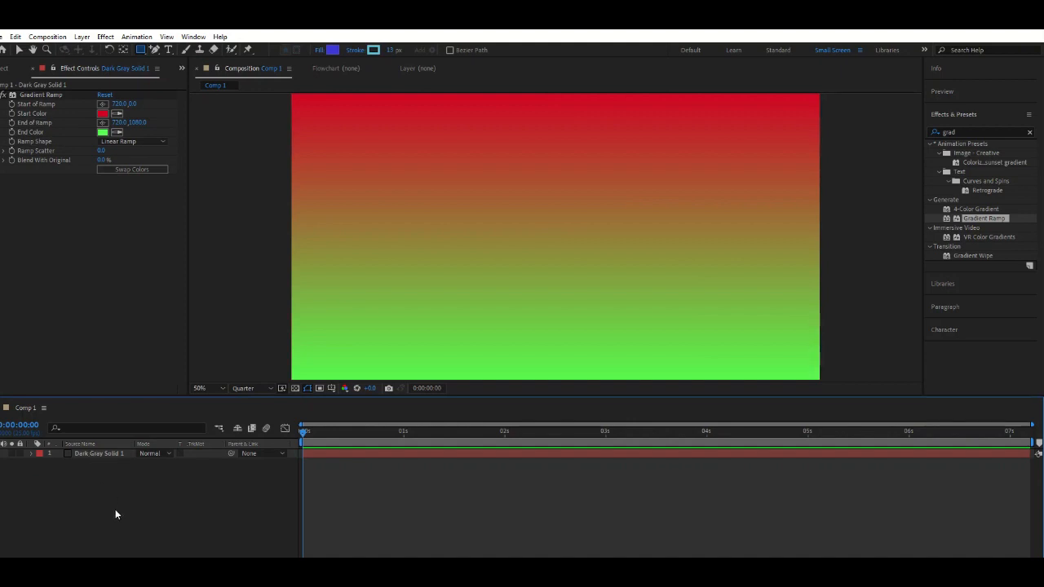
{"action": "mouse_move", "coordinate": [409, 192]}
{"action": "left_mouse_down"}
{"action": "mouse_move", "coordinate": [445, 217]}
{"action": "mouse_move", "coordinate": [536, 329]}
{"action": "mouse_move", "coordinate": [548, 328]}
{"action": "left_mouse_up"}
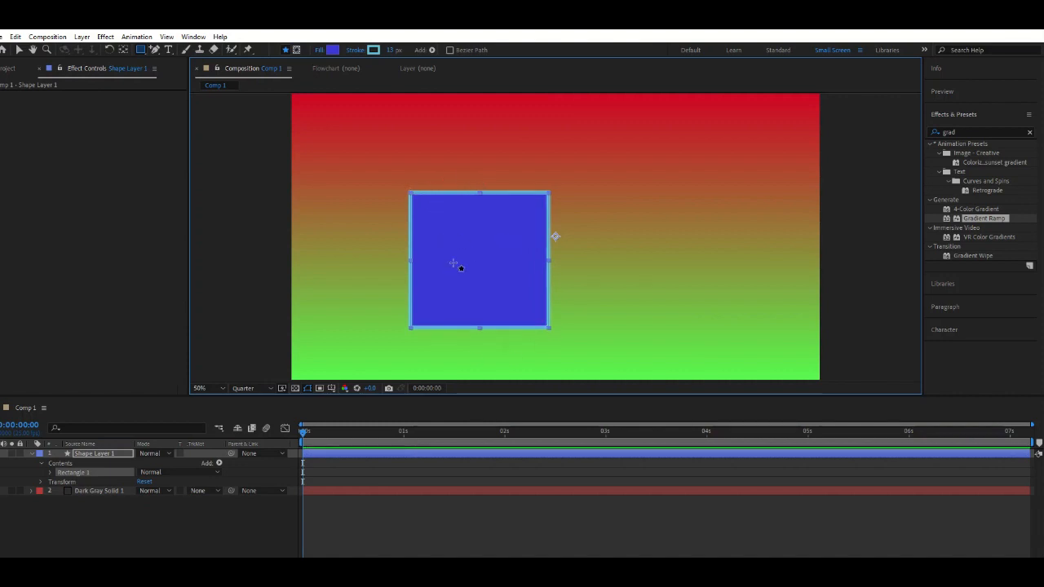
Examine the rectangle's shape contents and its transform properties in the shape layer.
{"action": "left_click", "coordinate": [50, 473]}
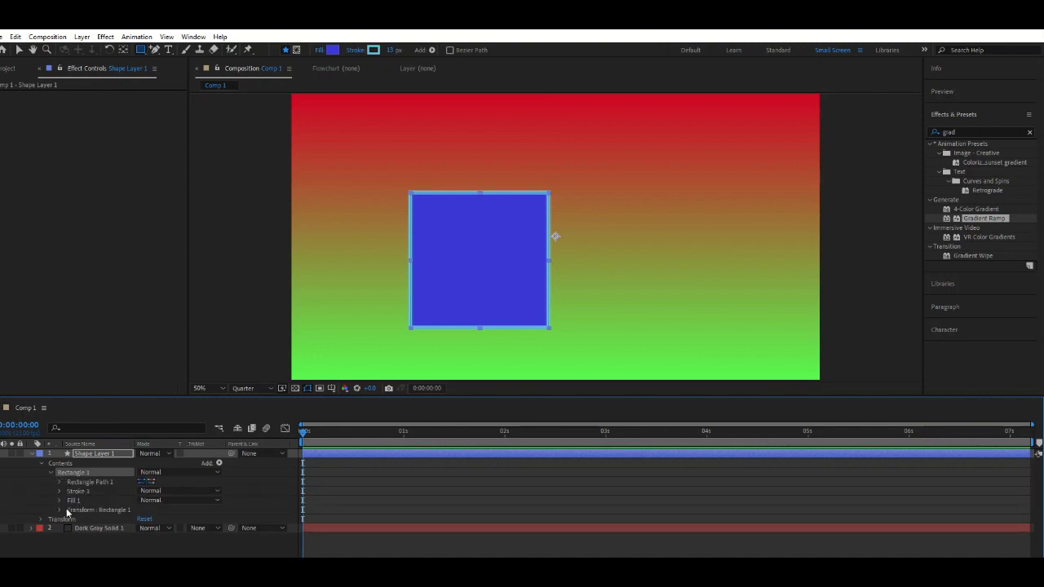
{"action": "left_click", "coordinate": [59, 510]}
{"action": "scroll", "coordinate": [111, 533], "scroll_direction": "down", "scroll_amount": 1}
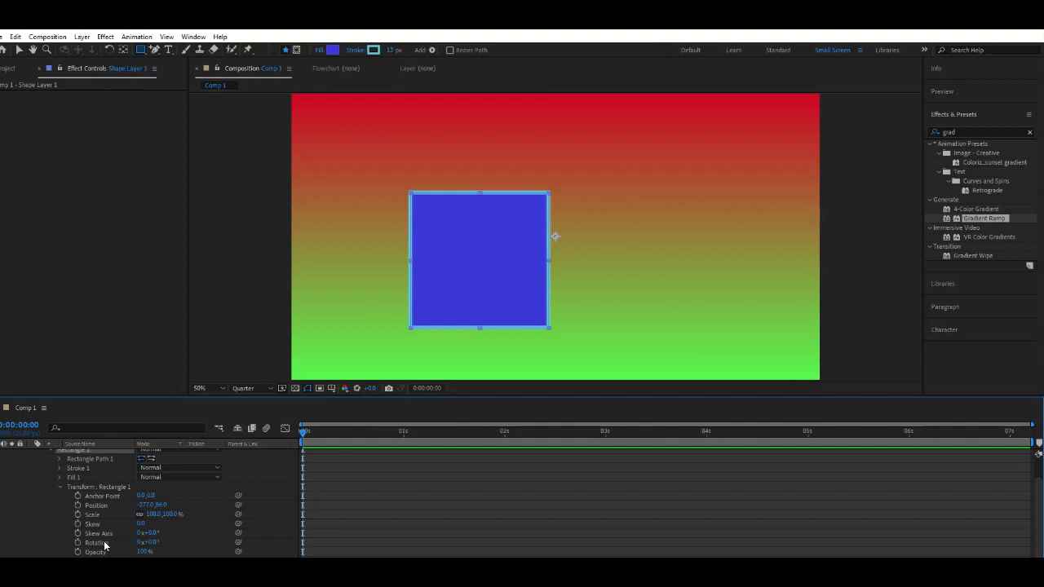
{"action": "scroll", "coordinate": [94, 519], "scroll_direction": "up", "scroll_amount": 2}
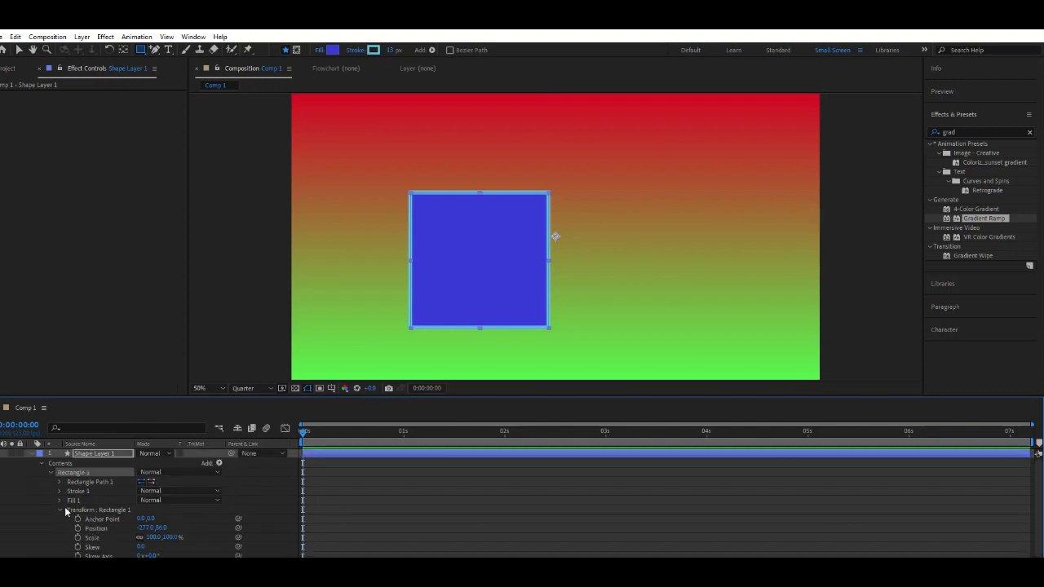
{"action": "left_click", "coordinate": [61, 510]}
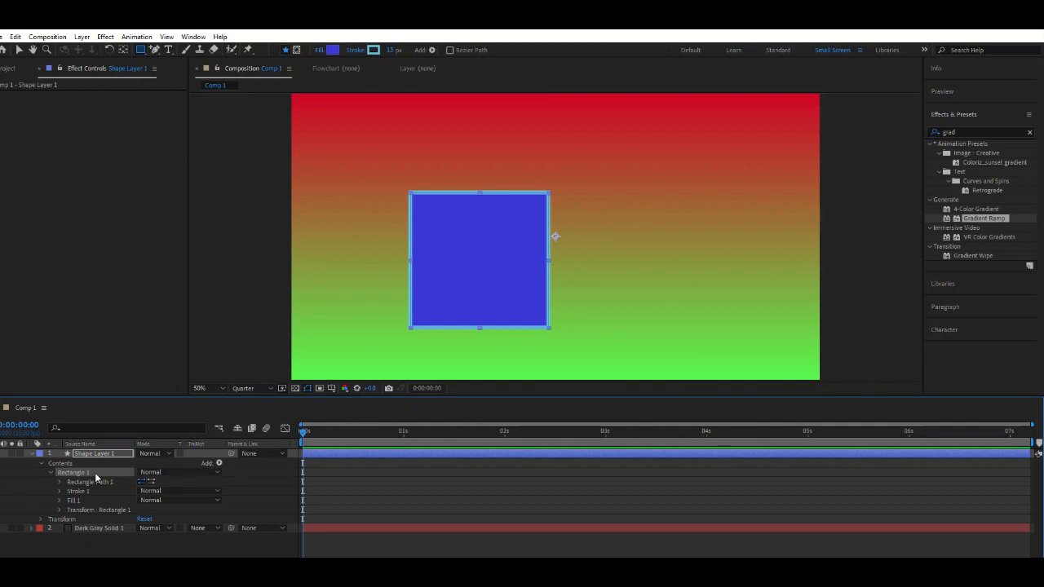
Add a Gradient Fill to the rectangle and set its first color stop to green 35FF57.
{"action": "left_click", "coordinate": [431, 50]}
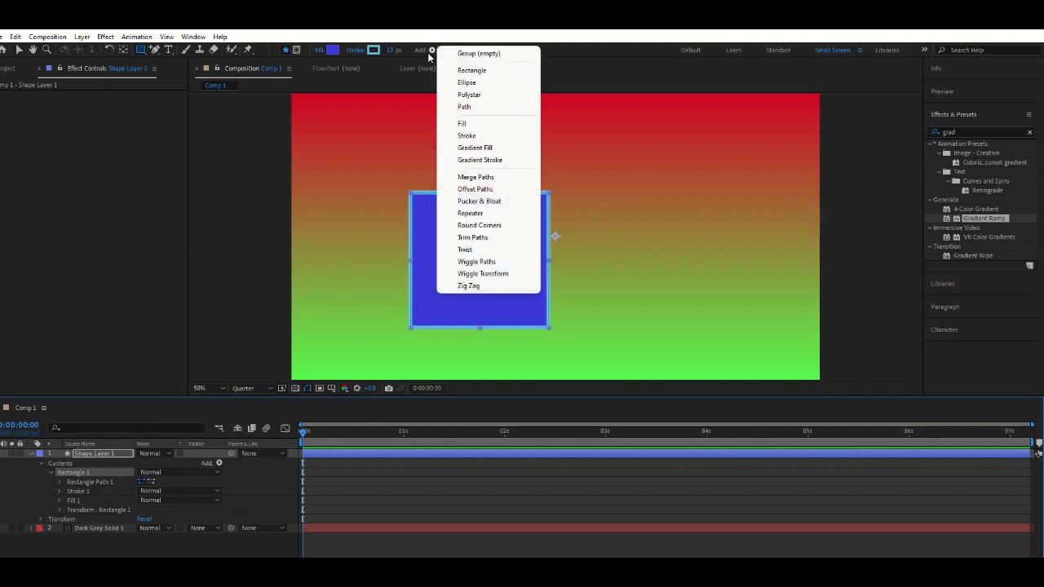
{"action": "left_click", "coordinate": [488, 150]}
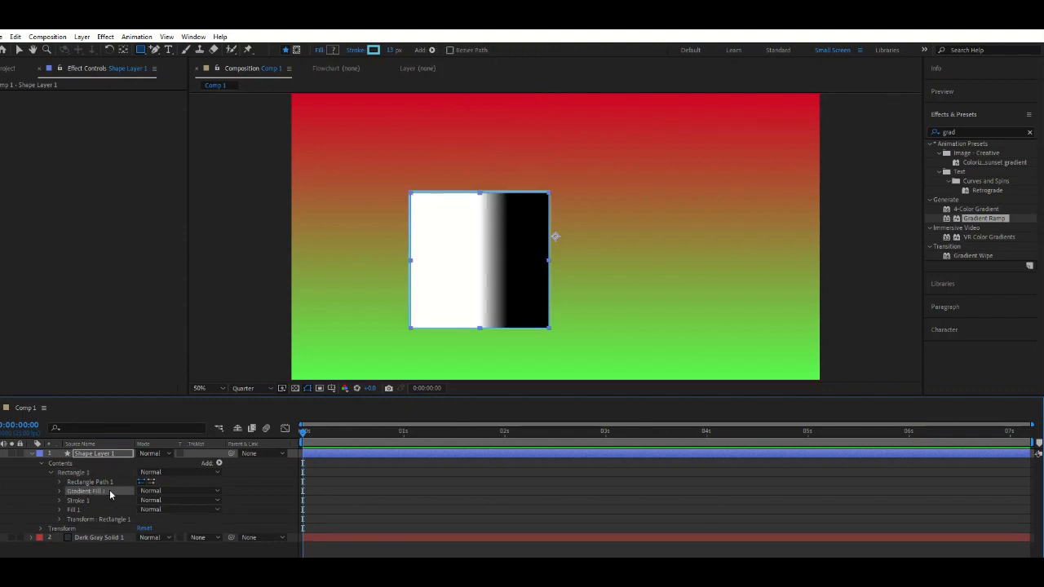
{"action": "left_click", "coordinate": [59, 491]}
{"action": "scroll", "coordinate": [169, 532], "scroll_direction": "down", "scroll_amount": 1}
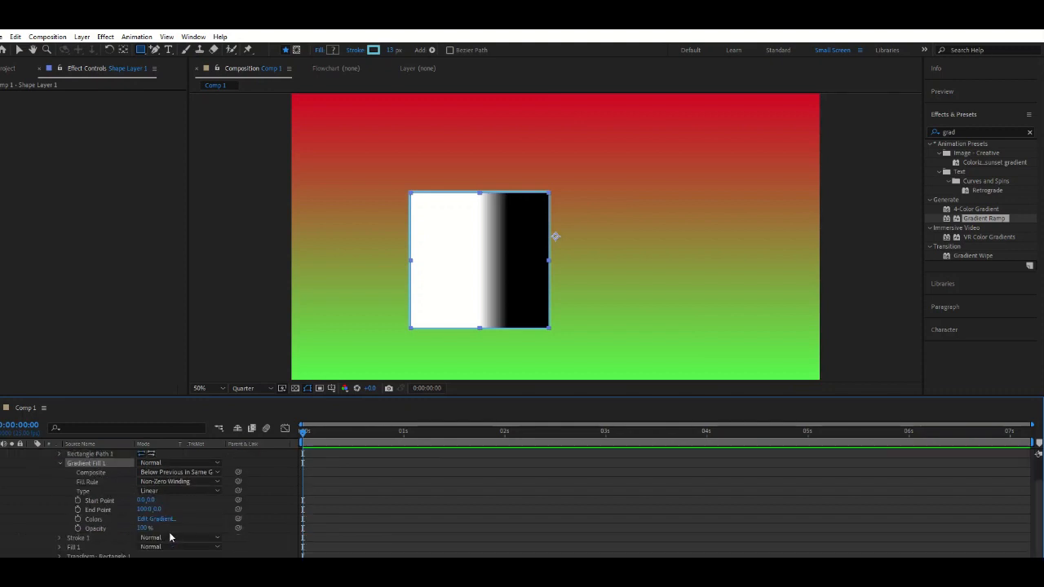
{"action": "left_click", "coordinate": [157, 519]}
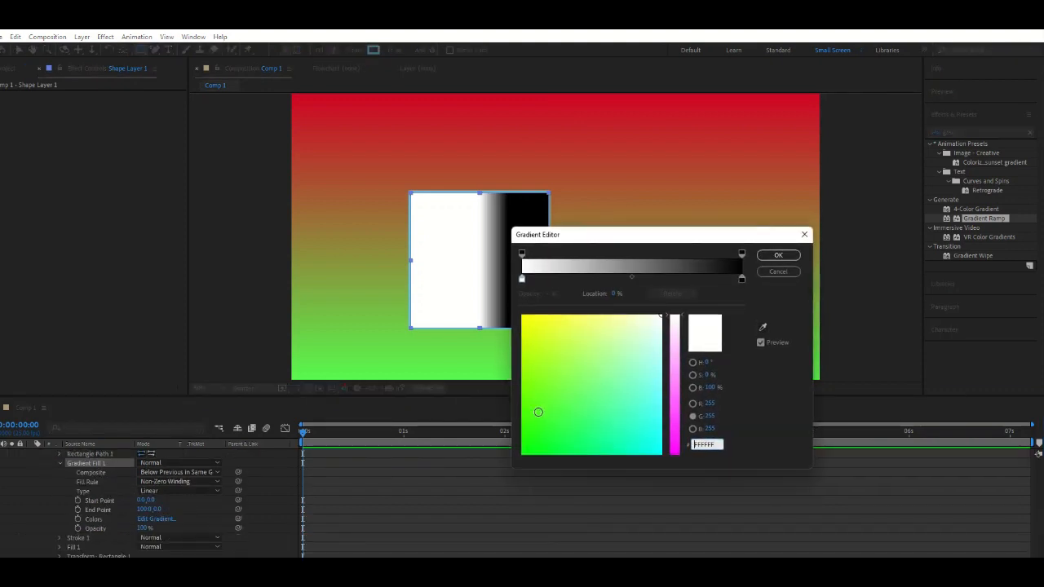
{"action": "left_click", "coordinate": [569, 425]}
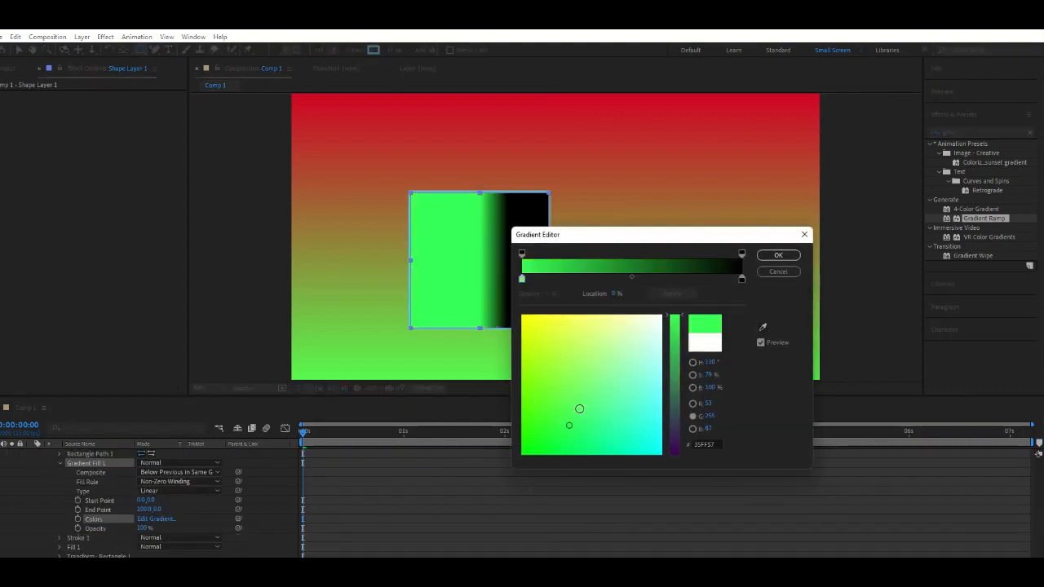
Add a color stop at about 44.7% of the gradient and set it to pink EC49E6.
{"action": "left_click", "coordinate": [620, 279]}
{"action": "left_click_drag", "start_coordinate": [673, 375], "coordinate": [676, 418]}
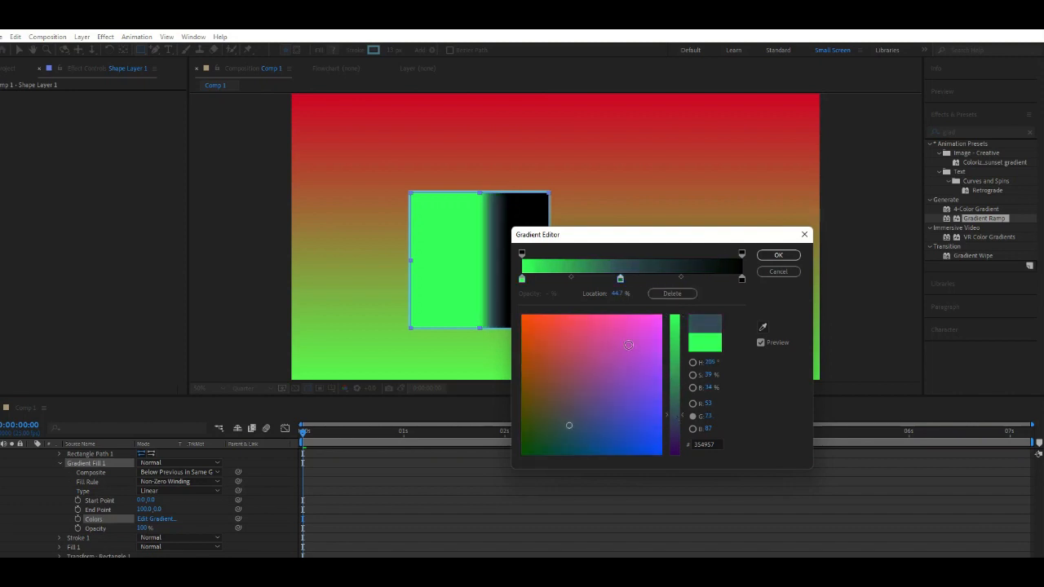
{"action": "left_click_drag", "start_coordinate": [628, 345], "coordinate": [648, 324]}
Add color stops at about 84.8% and 94.2% of the gradient, both in near-black 131213.
{"action": "left_click", "coordinate": [708, 277]}
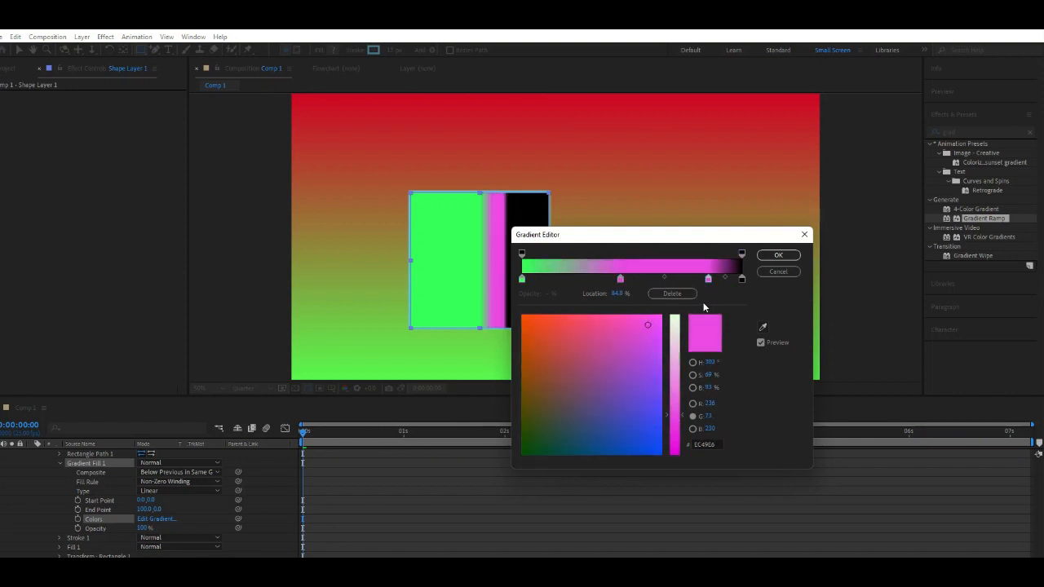
{"action": "left_click", "coordinate": [693, 363]}
{"action": "left_click", "coordinate": [546, 430]}
{"action": "left_click_drag", "start_coordinate": [547, 430], "coordinate": [531, 444]}
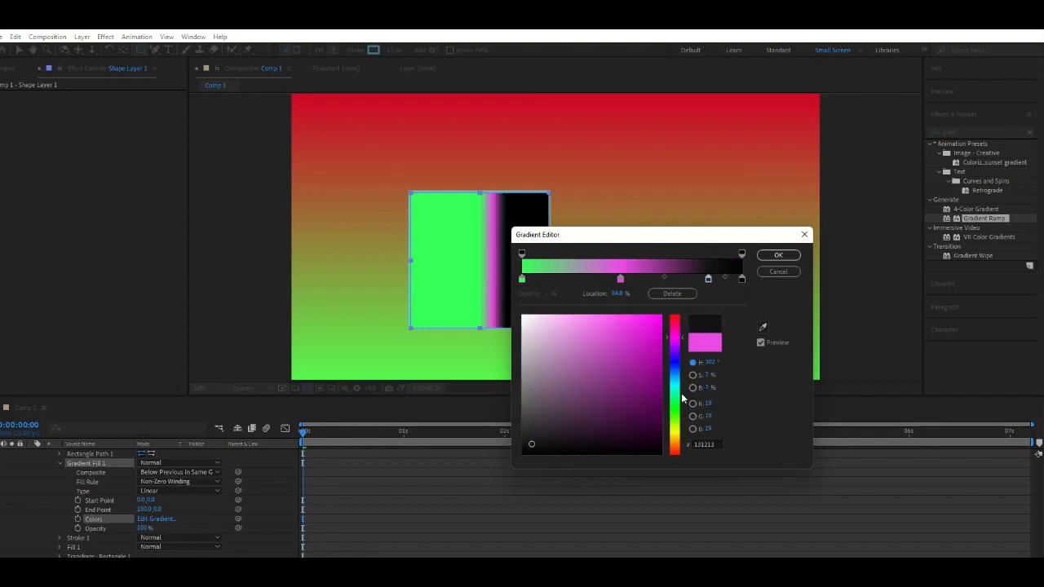
{"action": "left_click", "coordinate": [730, 279]}
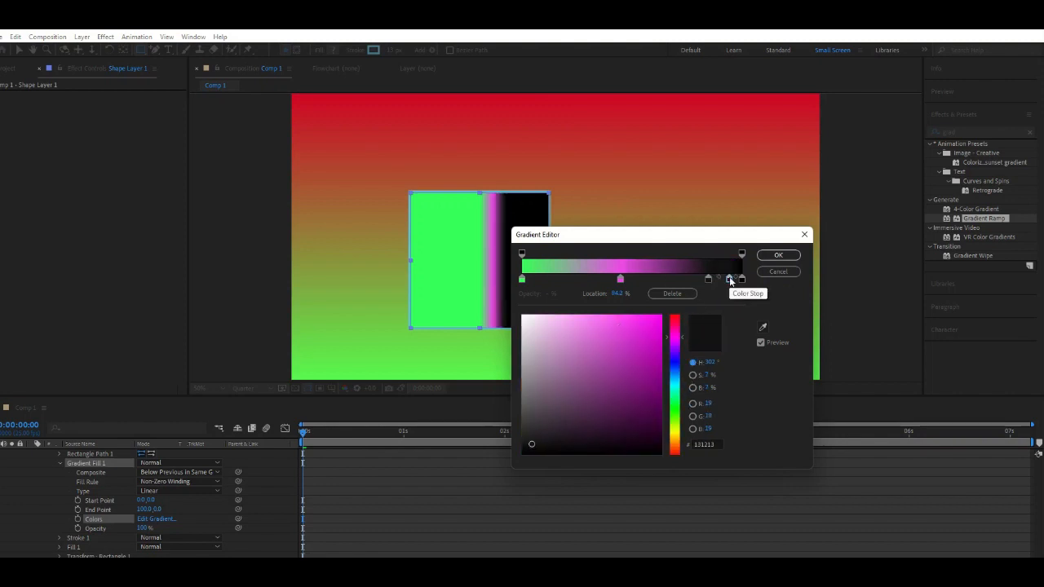
Try blue 1986EC and brown 9D6311 as the color of the gradient's end stop.
{"action": "left_click", "coordinate": [741, 279]}
{"action": "left_click", "coordinate": [674, 418]}
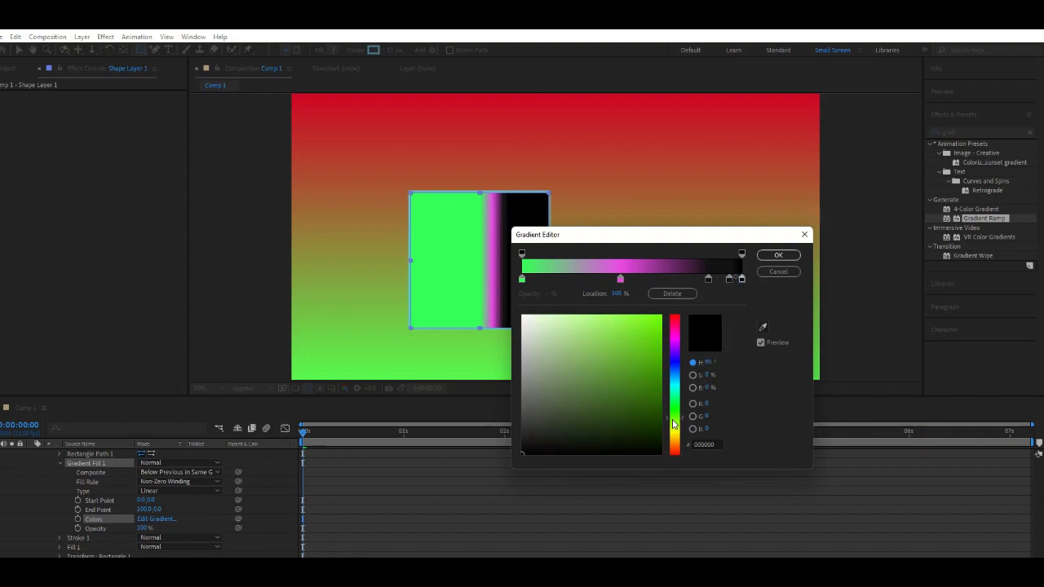
{"action": "mouse_move", "coordinate": [648, 393]}
{"action": "left_mouse_down"}
{"action": "mouse_move", "coordinate": [654, 323]}
{"action": "mouse_move", "coordinate": [607, 327]}
{"action": "mouse_move", "coordinate": [596, 373]}
{"action": "mouse_move", "coordinate": [569, 392]}
{"action": "mouse_move", "coordinate": [637, 331]}
{"action": "left_mouse_up"}
{"action": "mouse_move", "coordinate": [676, 366]}
{"action": "left_mouse_down"}
{"action": "mouse_move", "coordinate": [675, 315]}
{"action": "mouse_move", "coordinate": [633, 368]}
{"action": "mouse_move", "coordinate": [635, 384]}
{"action": "mouse_move", "coordinate": [645, 345]}
{"action": "mouse_move", "coordinate": [631, 354]}
{"action": "mouse_move", "coordinate": [634, 362]}
{"action": "mouse_move", "coordinate": [647, 325]}
{"action": "left_mouse_up"}
{"action": "left_click", "coordinate": [675, 409]}
{"action": "left_click", "coordinate": [675, 373]}
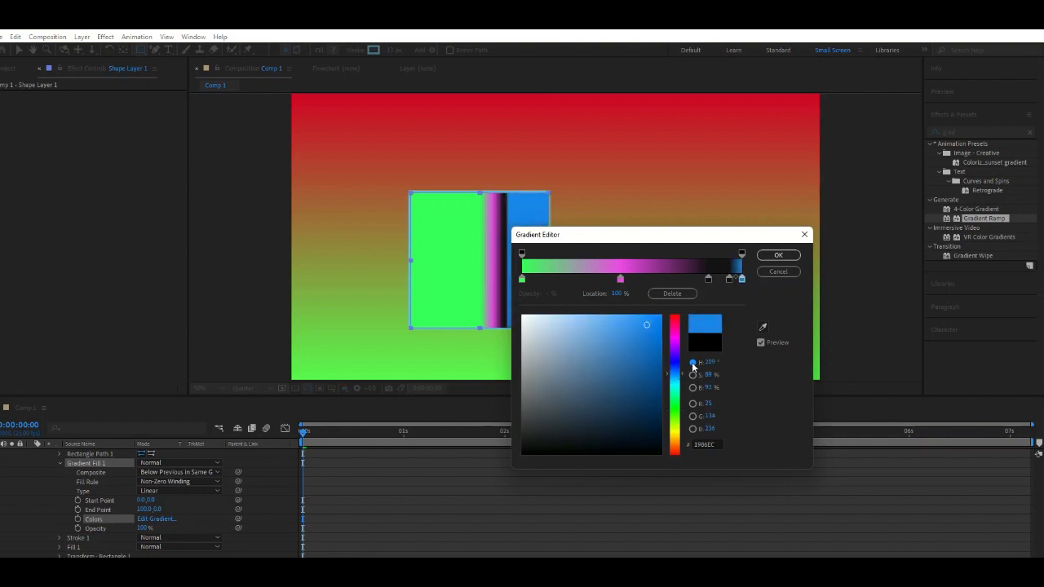
{"action": "left_click", "coordinate": [692, 376]}
{"action": "mouse_move", "coordinate": [645, 368]}
{"action": "left_mouse_down"}
{"action": "mouse_move", "coordinate": [517, 357]}
{"action": "mouse_move", "coordinate": [545, 363]}
{"action": "mouse_move", "coordinate": [535, 368]}
{"action": "left_mouse_up"}
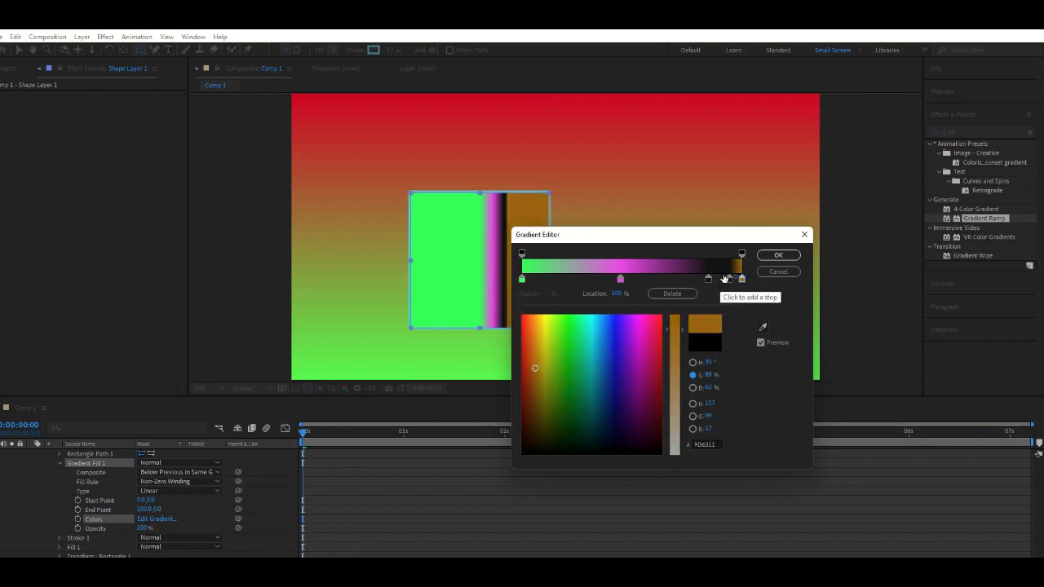
Set the color stop at 94.2% of the gradient to red EE0D42.
{"action": "left_click", "coordinate": [730, 279]}
{"action": "mouse_move", "coordinate": [628, 348]}
{"action": "left_mouse_down"}
{"action": "mouse_move", "coordinate": [647, 324]}
{"action": "mouse_move", "coordinate": [563, 345]}
{"action": "left_mouse_up"}
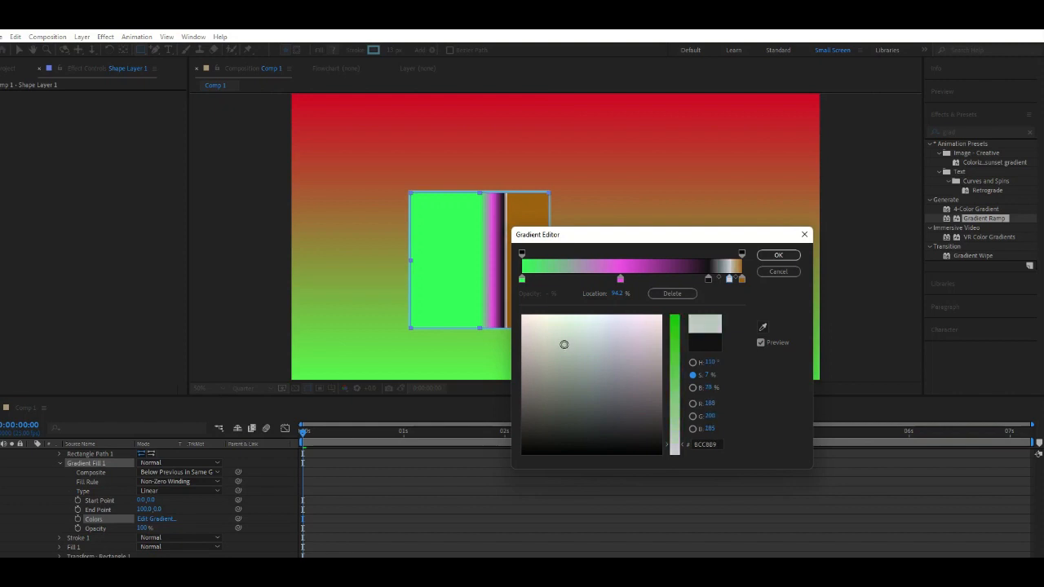
{"action": "left_click", "coordinate": [669, 322]}
{"action": "left_click", "coordinate": [655, 324]}
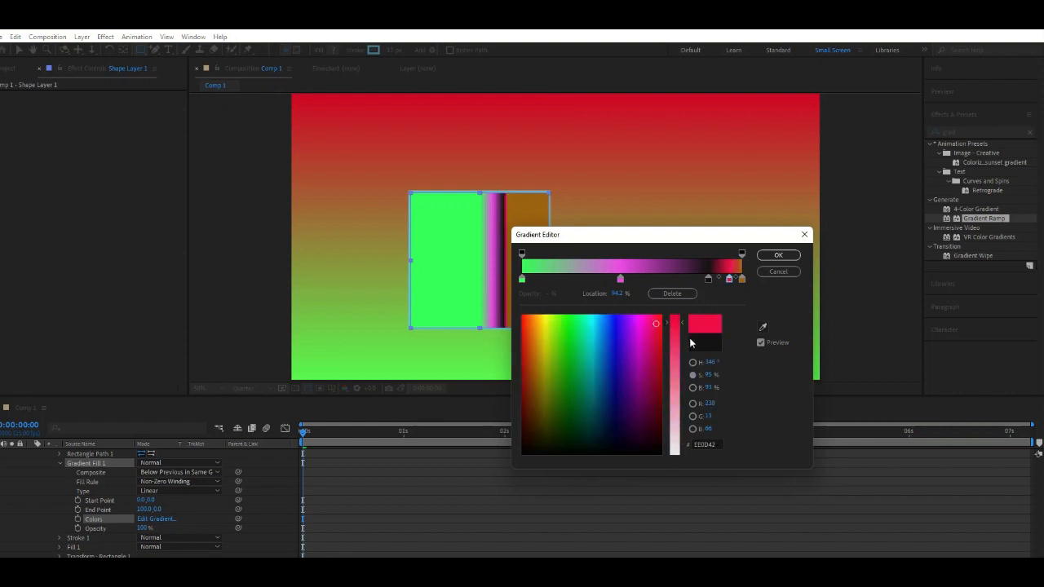
Set the gradient's end color stop to near-black 040003 and apply the edited gradient.
{"action": "left_click", "coordinate": [741, 280]}
{"action": "mouse_move", "coordinate": [643, 366]}
{"action": "left_mouse_down"}
{"action": "mouse_move", "coordinate": [601, 378]}
{"action": "mouse_move", "coordinate": [647, 365]}
{"action": "mouse_move", "coordinate": [648, 452]}
{"action": "left_mouse_up"}
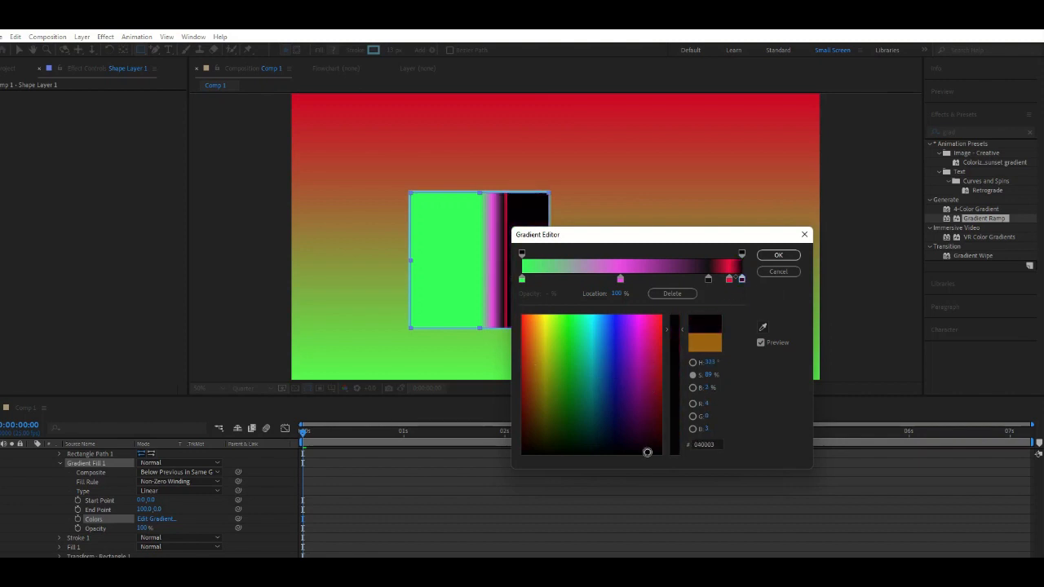
{"action": "left_click", "coordinate": [774, 255]}
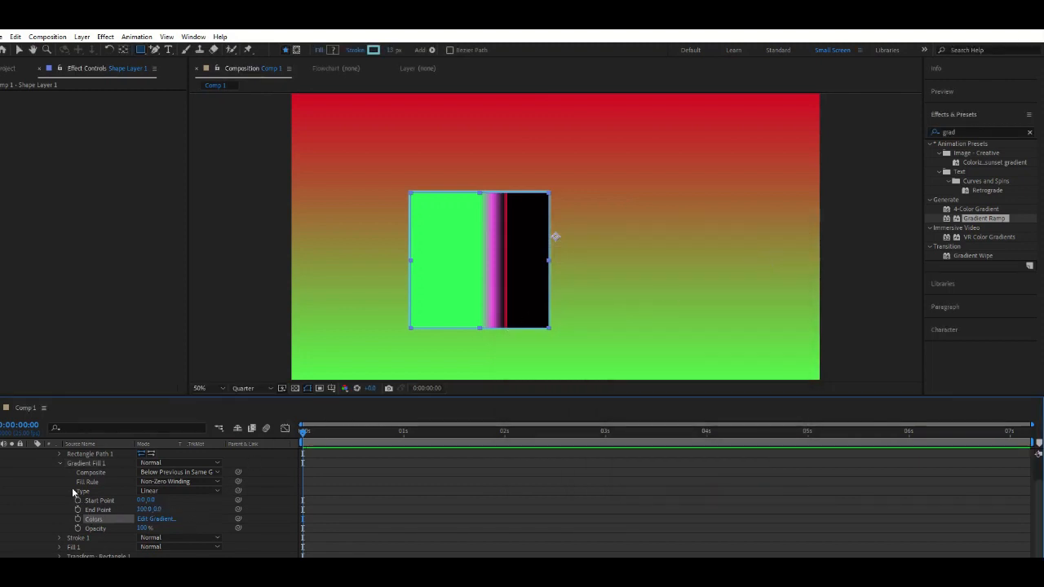
Collapse the Gradient Fill properties and add Pucker & Bloat to the Rectangle 1 group of the shape layer.
{"action": "scroll", "coordinate": [111, 508], "scroll_direction": "up", "scroll_amount": 2}
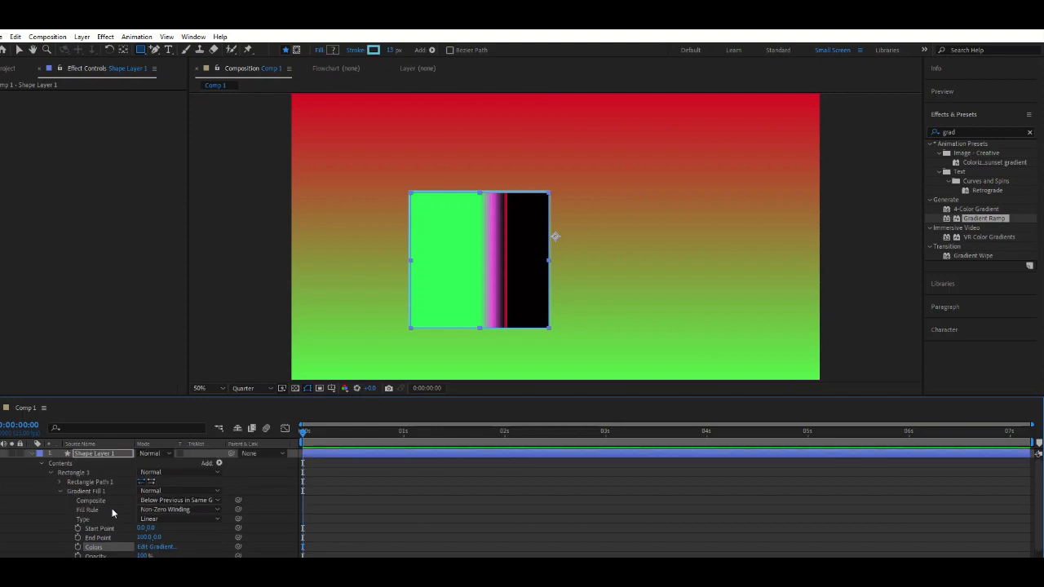
{"action": "left_click", "coordinate": [85, 475]}
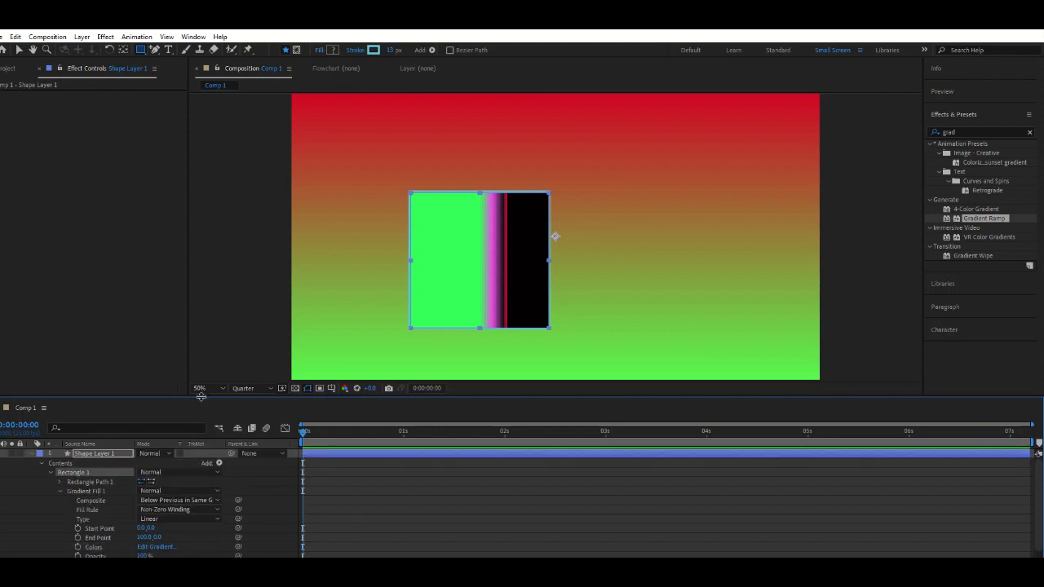
{"action": "left_click", "coordinate": [61, 492]}
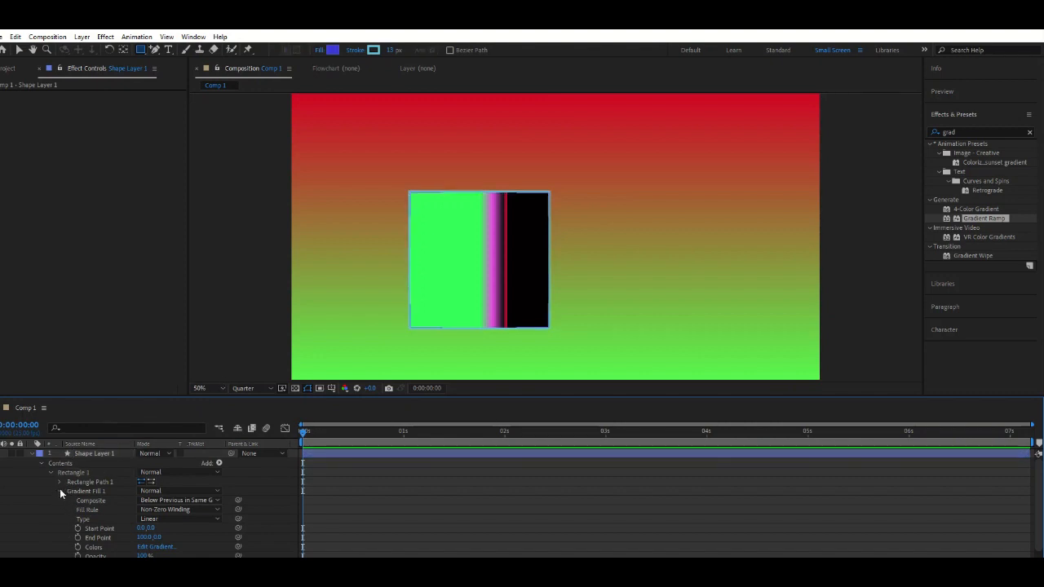
{"action": "left_click", "coordinate": [59, 490]}
{"action": "left_click", "coordinate": [72, 474]}
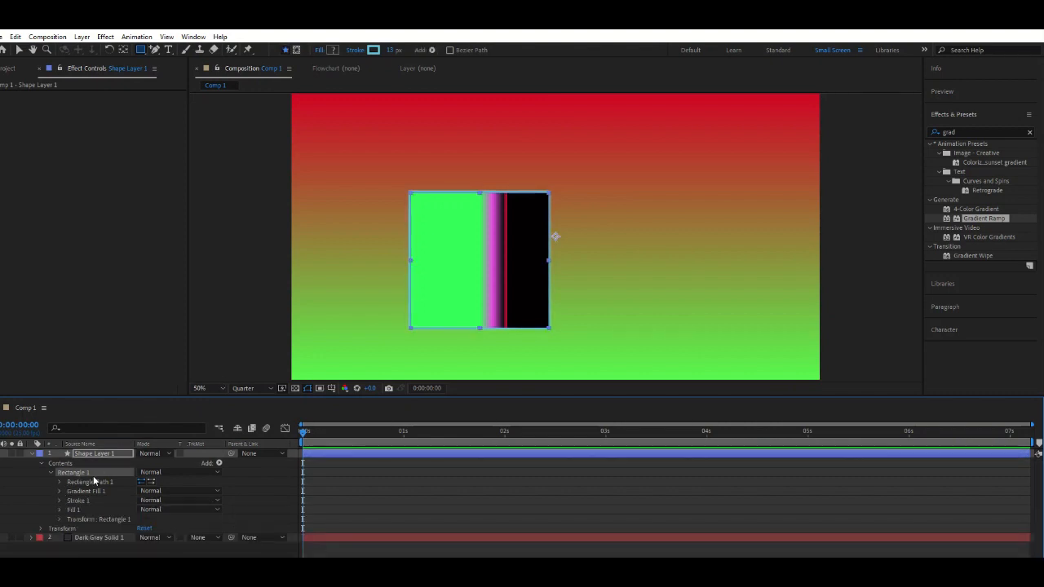
{"action": "left_click", "coordinate": [433, 51]}
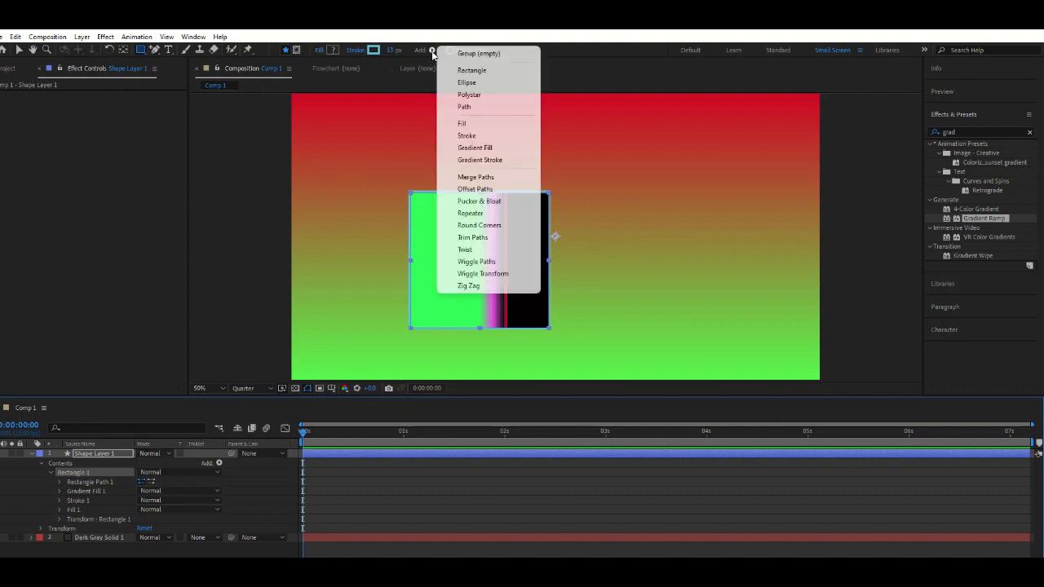
{"action": "left_click", "coordinate": [479, 201]}
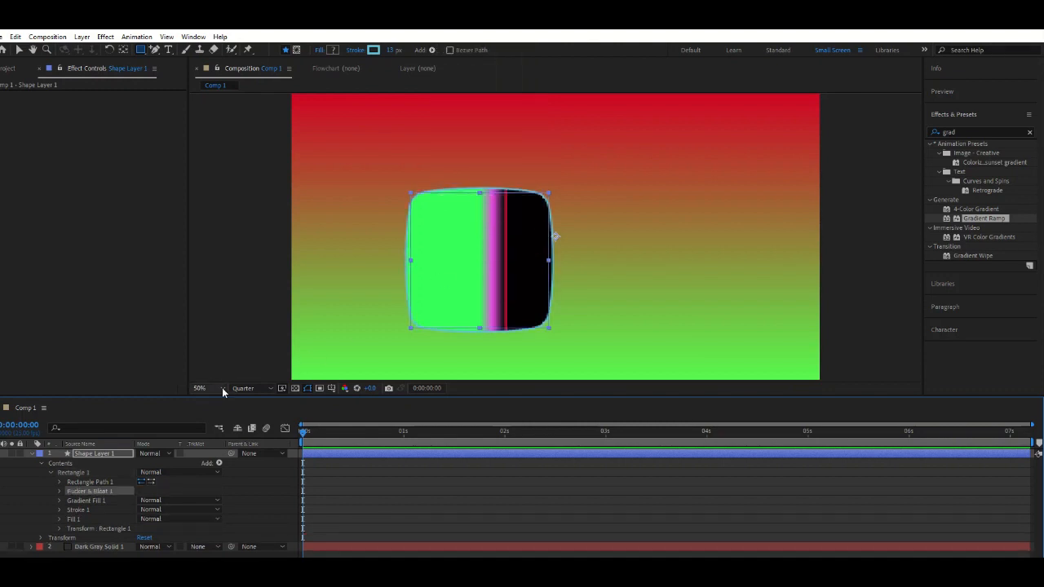
Keyframe the Pucker & Bloat Amount at the composition's start and set it to about 175 at 1 second.
{"action": "left_click", "coordinate": [59, 491]}
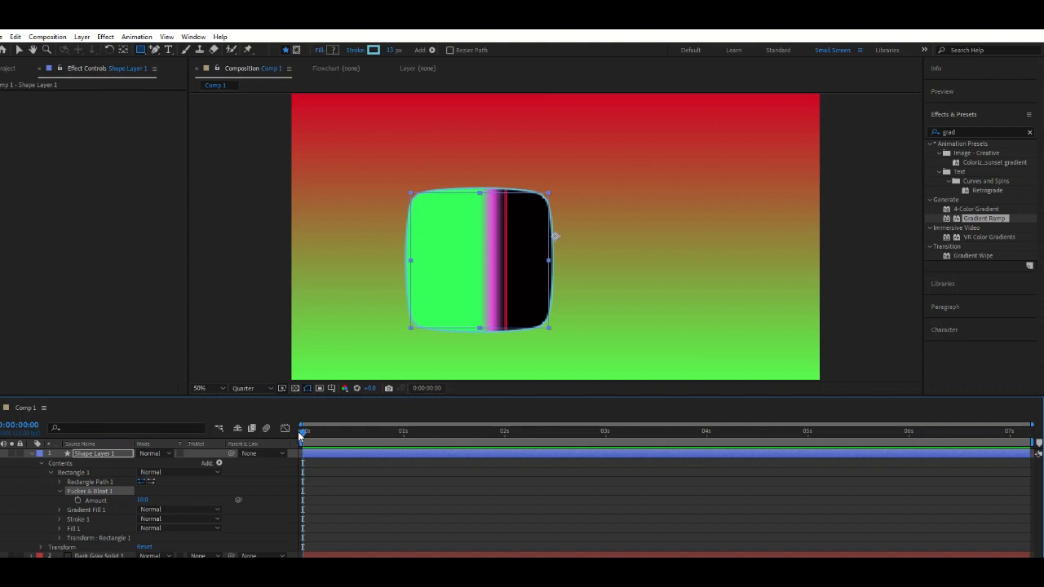
{"action": "left_click", "coordinate": [78, 499]}
{"action": "left_click_drag", "start_coordinate": [303, 434], "coordinate": [403, 437]}
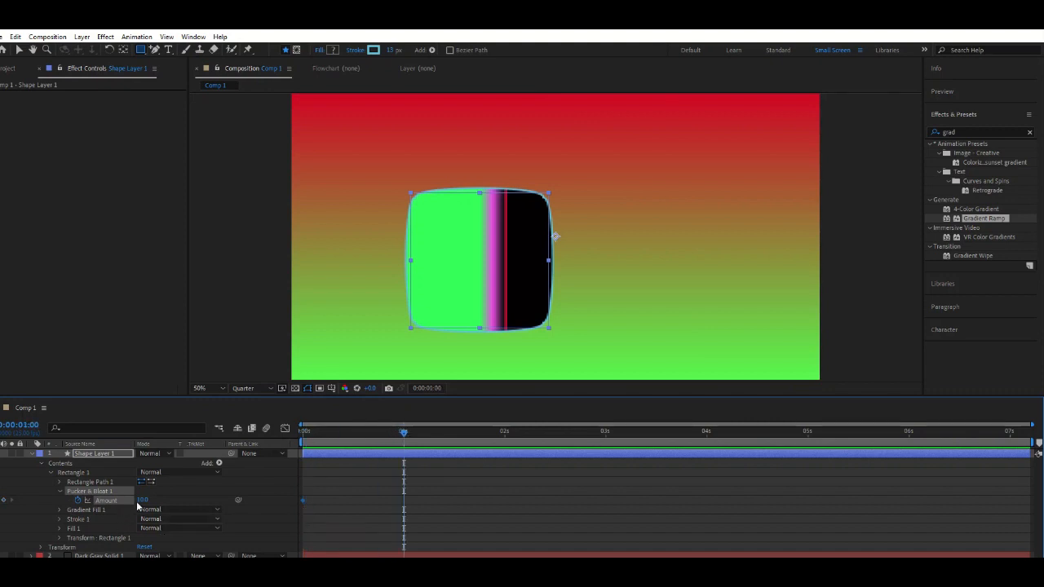
{"action": "left_click_drag", "start_coordinate": [143, 499], "coordinate": [252, 517]}
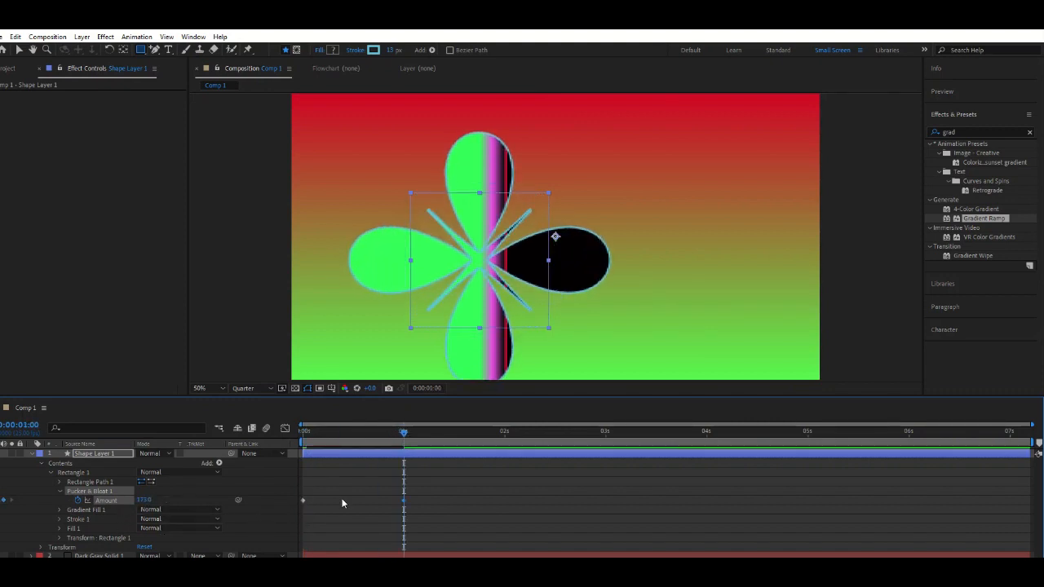
Add Pucker & Bloat Amount keyframes of about -49 at 2 seconds and about 94 at 3 seconds.
{"action": "left_click_drag", "start_coordinate": [401, 431], "coordinate": [504, 433]}
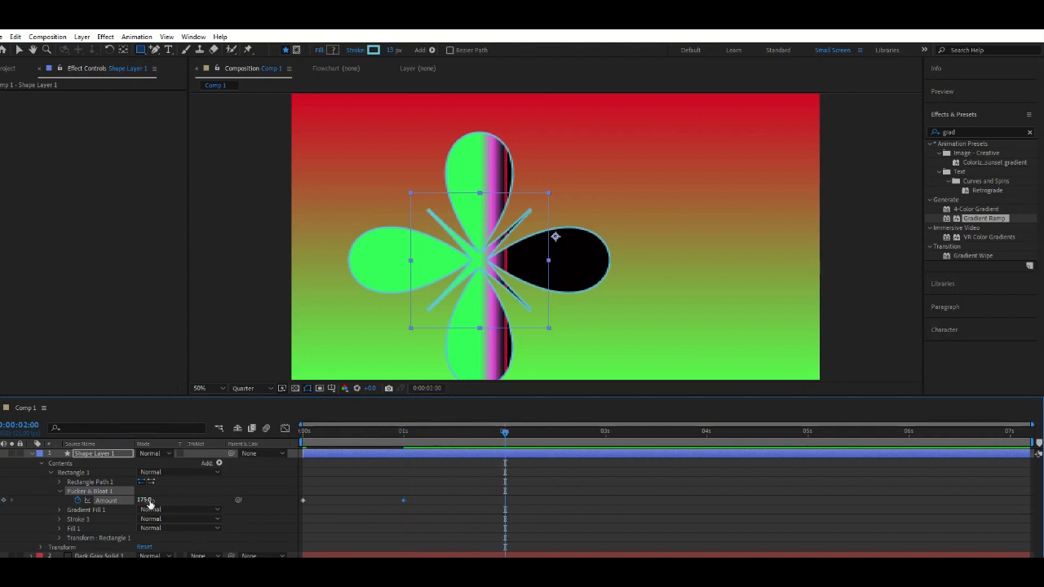
{"action": "left_click_drag", "start_coordinate": [148, 502], "coordinate": [254, 518]}
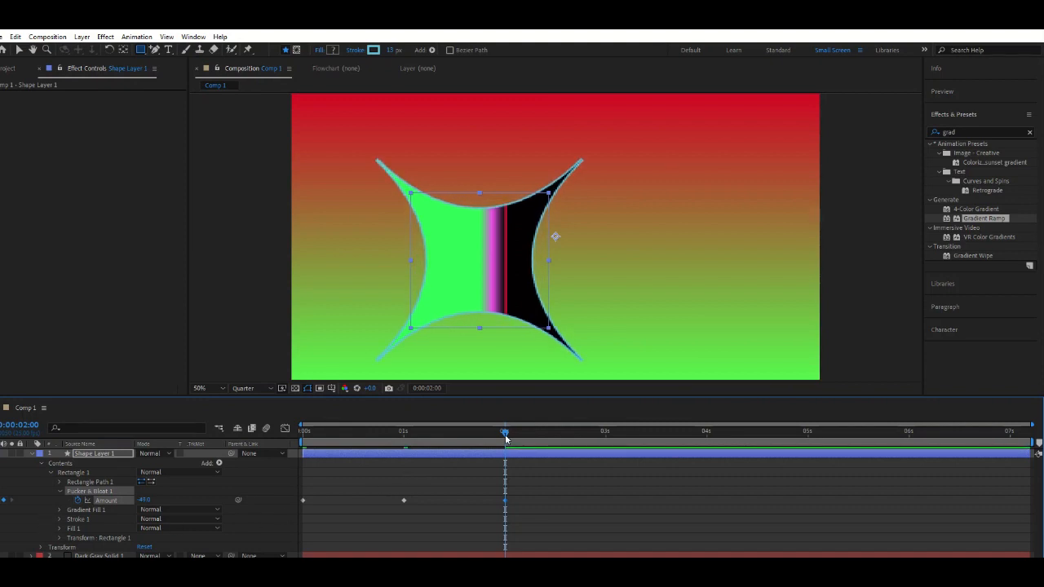
{"action": "left_click_drag", "start_coordinate": [505, 438], "coordinate": [605, 477]}
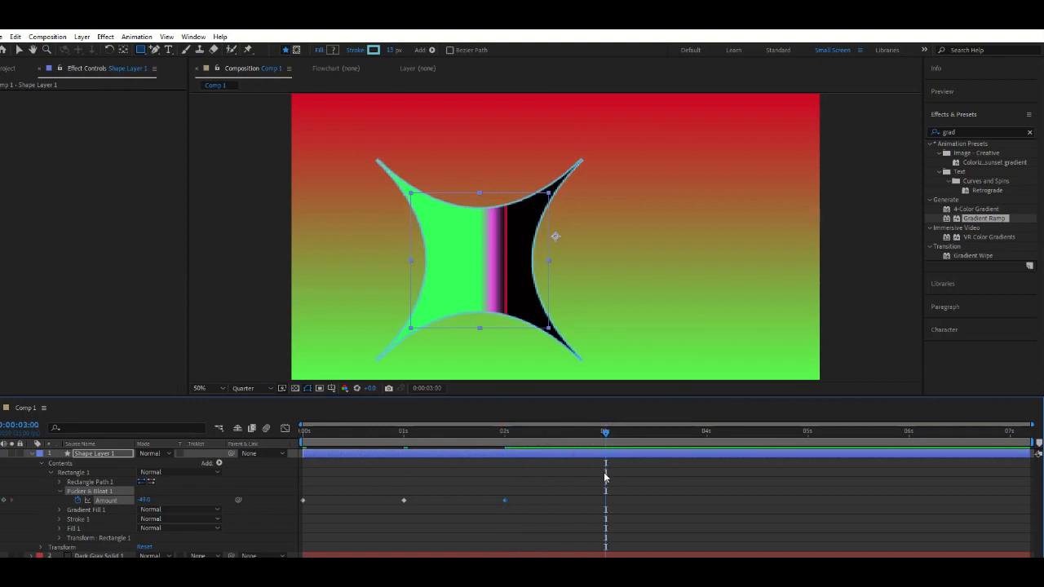
{"action": "left_click_drag", "start_coordinate": [145, 498], "coordinate": [246, 517]}
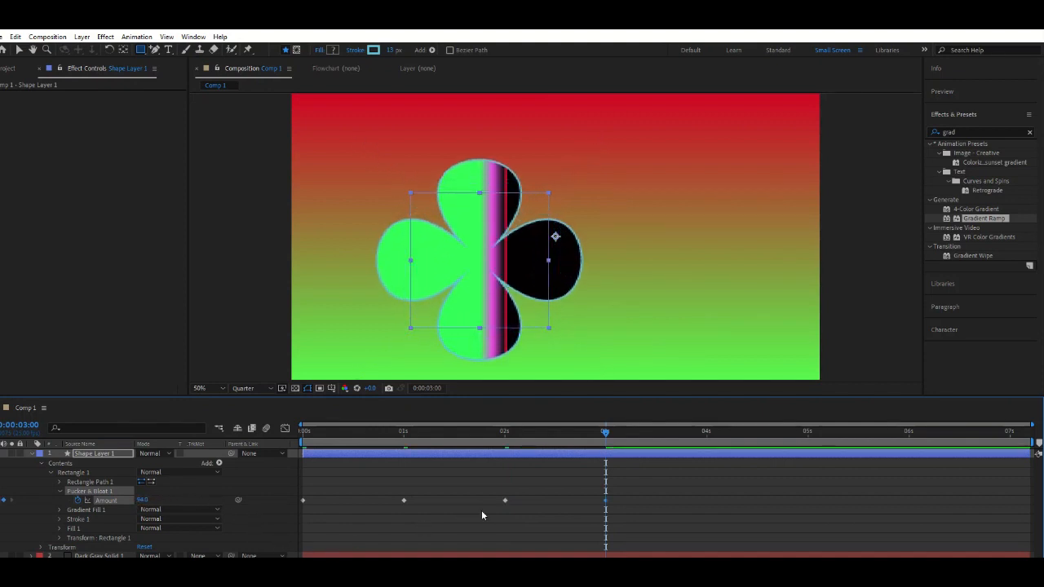
Copy all four Amount keyframes and paste them at 0:00:04:01 to repeat the animation.
{"action": "left_click_drag", "start_coordinate": [625, 483], "coordinate": [287, 515]}
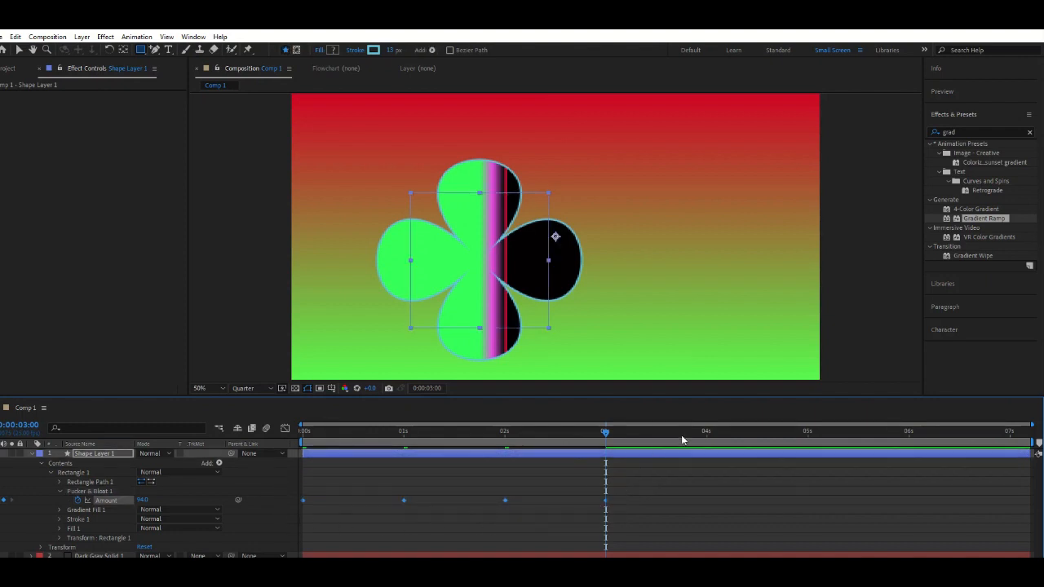
{"action": "left_click", "coordinate": [709, 430]}
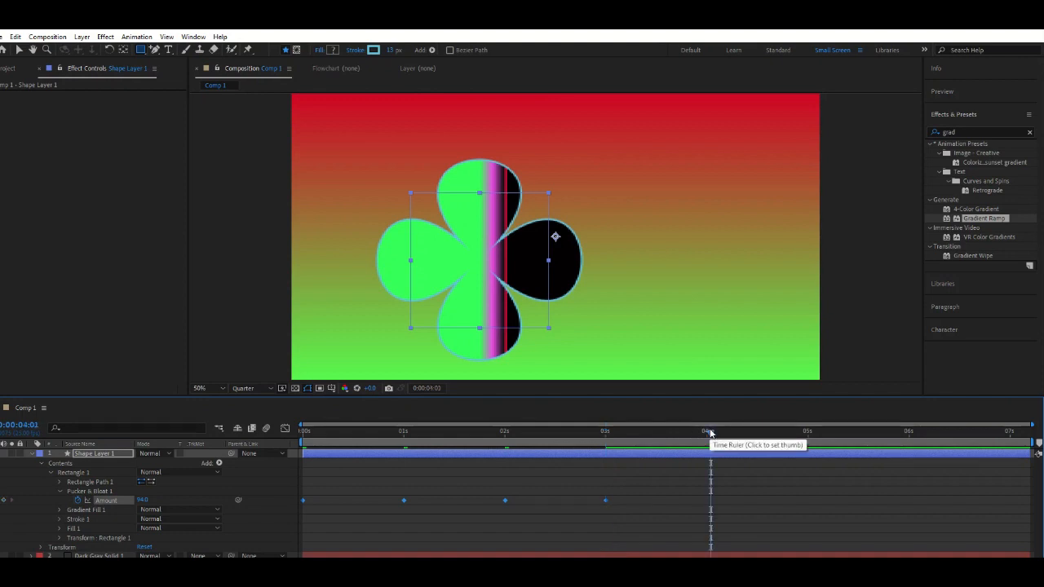
{"action": "key", "text": "ctrl+v"}
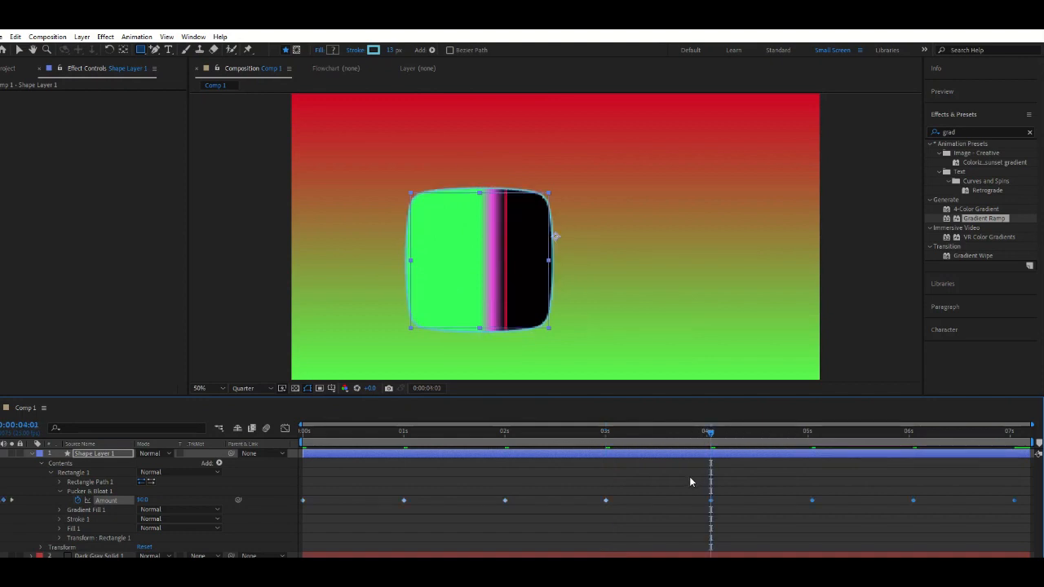
Preview the Pucker & Bloat animation from the start, then return the playhead to 0:00:00:01.
{"action": "left_click_drag", "start_coordinate": [709, 430], "coordinate": [279, 523]}
{"action": "key", "text": "space"}
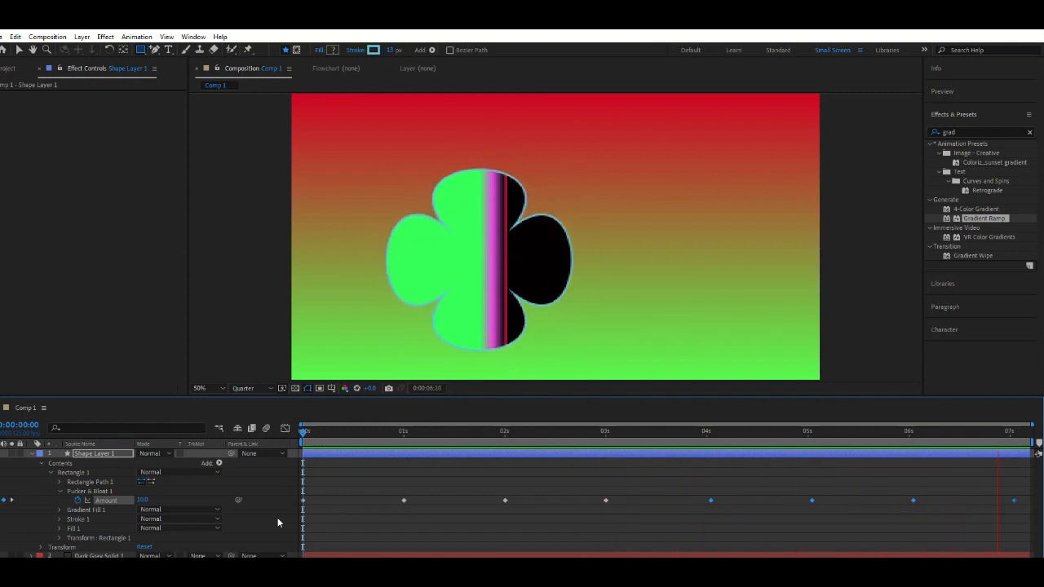
{"action": "key", "text": "space"}
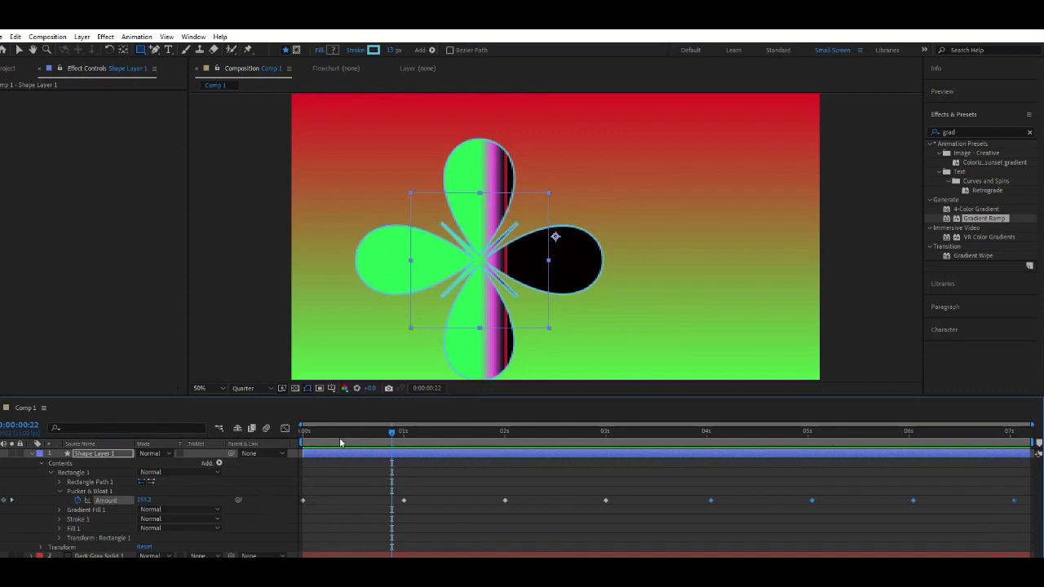
{"action": "left_click_drag", "start_coordinate": [392, 436], "coordinate": [305, 454]}
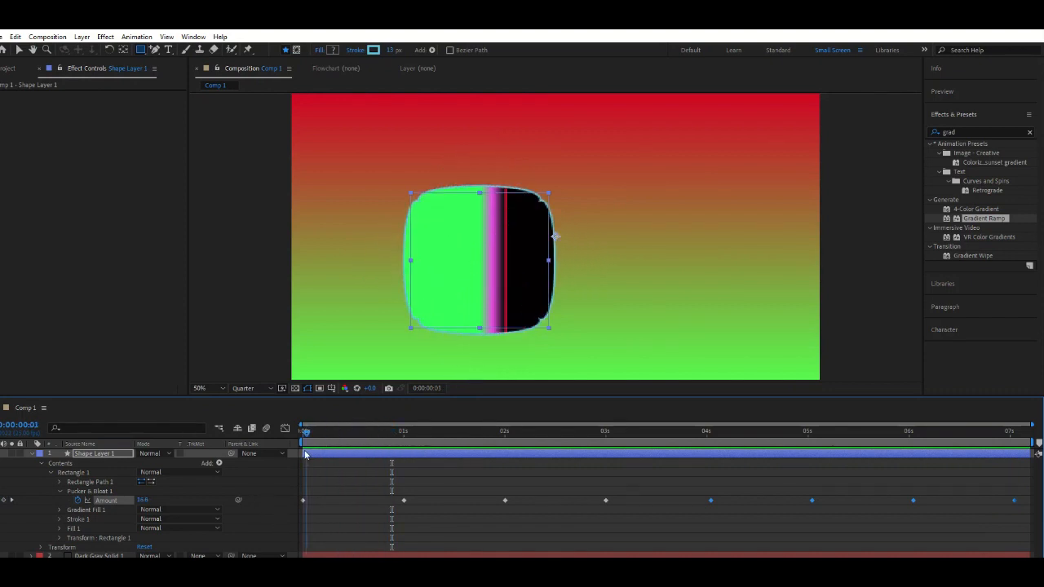
Collapse the Pucker & Bloat properties and add a Repeater to the Rectangle 1 group.
{"action": "left_click", "coordinate": [61, 492]}
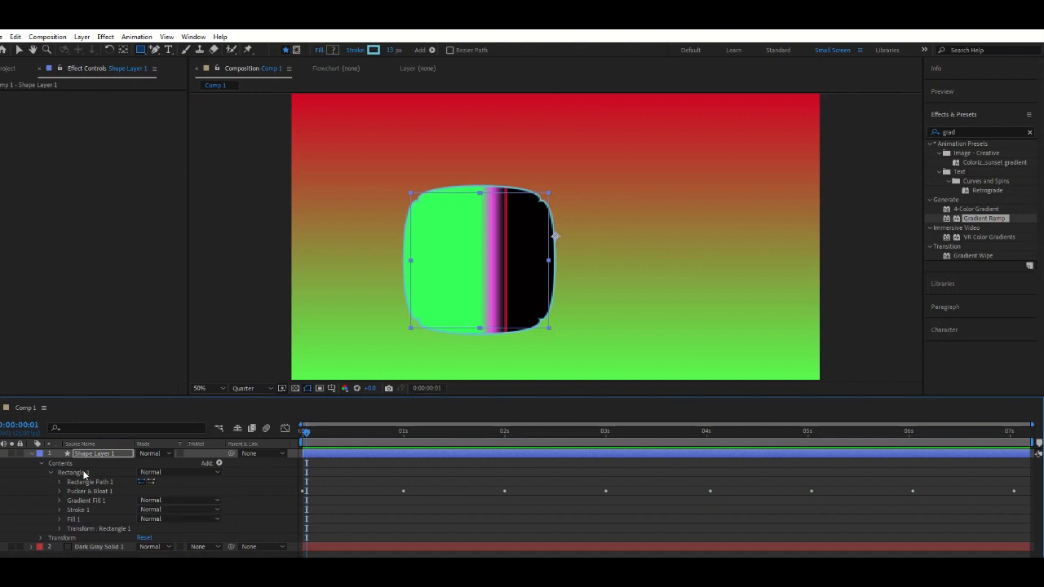
{"action": "left_click", "coordinate": [92, 472]}
{"action": "left_click", "coordinate": [432, 49]}
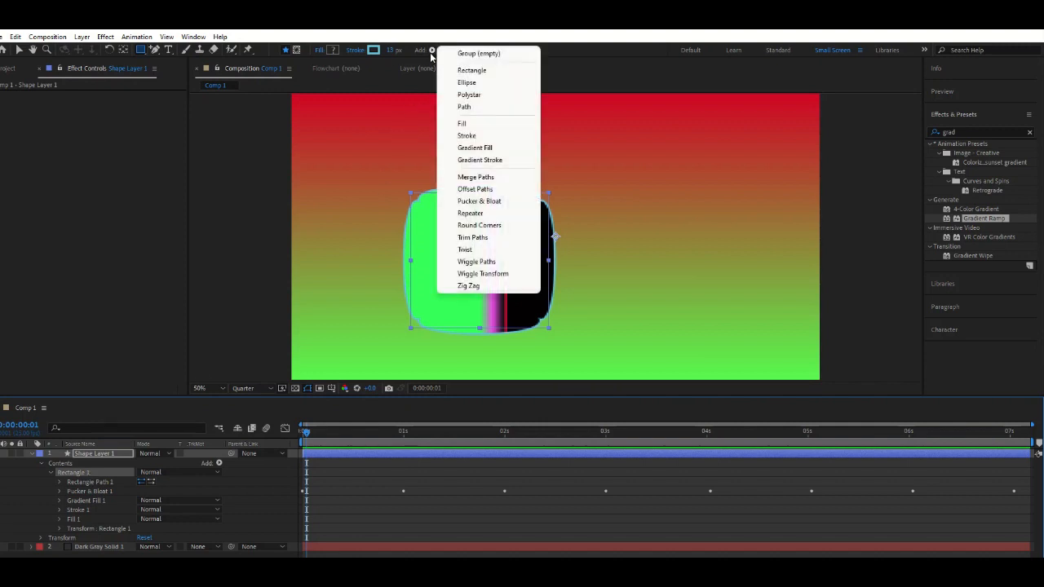
{"action": "left_click", "coordinate": [473, 213]}
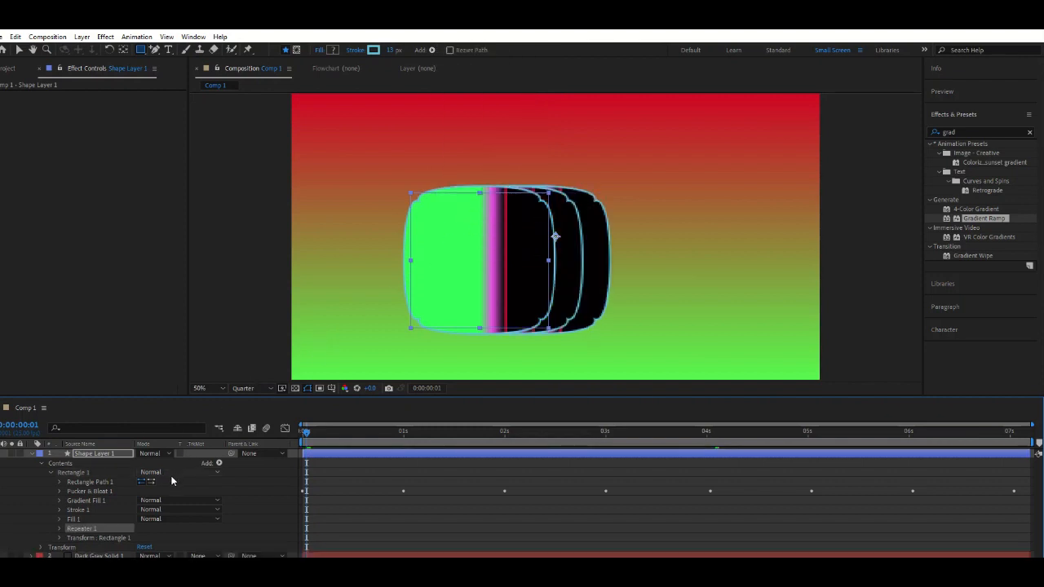
Expand the Repeater's properties and set its number of copies to 5.
{"action": "left_click", "coordinate": [59, 530]}
{"action": "scroll", "coordinate": [147, 502], "scroll_direction": "down", "scroll_amount": 1}
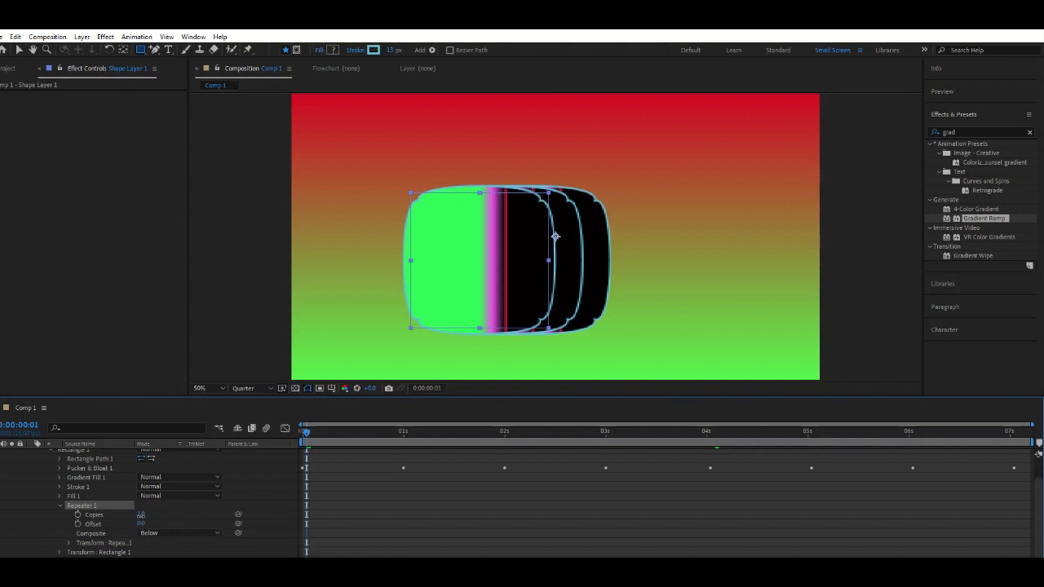
{"action": "left_click_drag", "start_coordinate": [138, 515], "coordinate": [165, 515]}
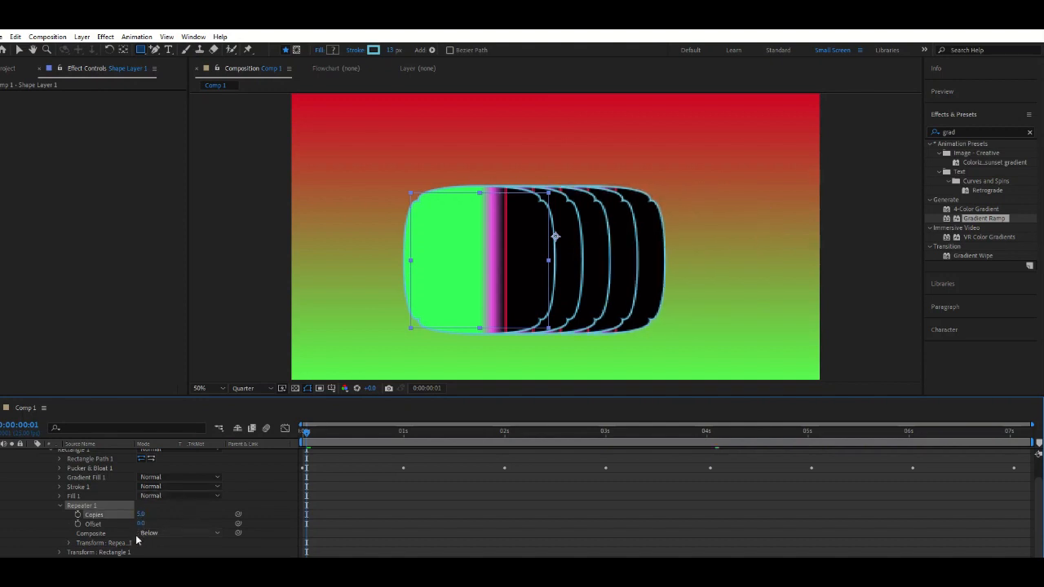
Set the Repeater's transform Scale to 81% and collapse the Repeater's properties.
{"action": "left_click", "coordinate": [70, 543]}
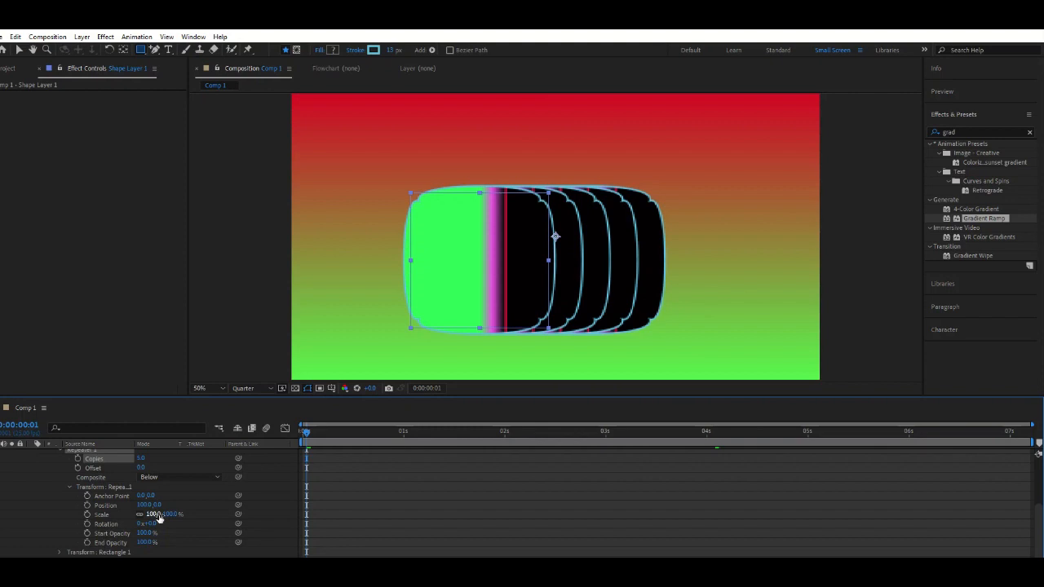
{"action": "left_click_drag", "start_coordinate": [155, 515], "coordinate": [155, 523]}
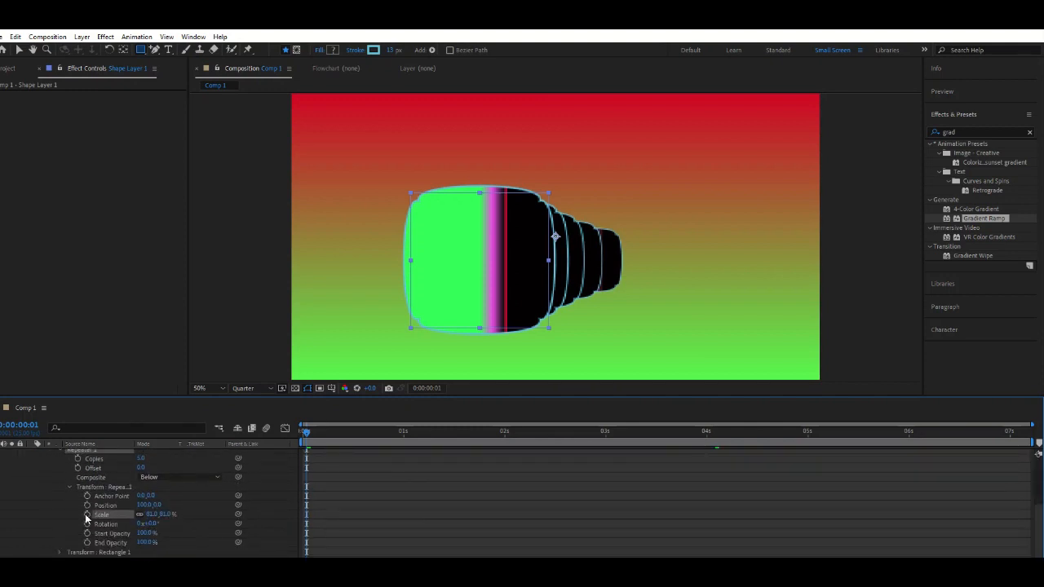
{"action": "scroll", "coordinate": [194, 522], "scroll_direction": "up", "scroll_amount": 2}
{"action": "scroll", "coordinate": [186, 512], "scroll_direction": "up", "scroll_amount": 3}
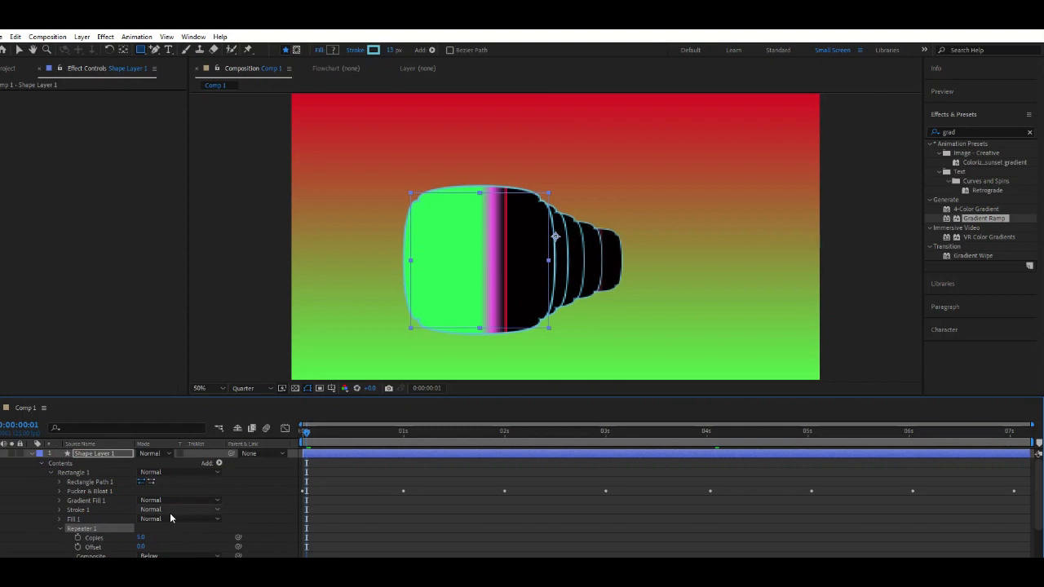
{"action": "scroll", "coordinate": [170, 513], "scroll_direction": "down", "scroll_amount": 2}
{"action": "scroll", "coordinate": [169, 513], "scroll_direction": "up", "scroll_amount": 2}
{"action": "left_click_drag", "start_coordinate": [1022, 477], "coordinate": [836, 499]}
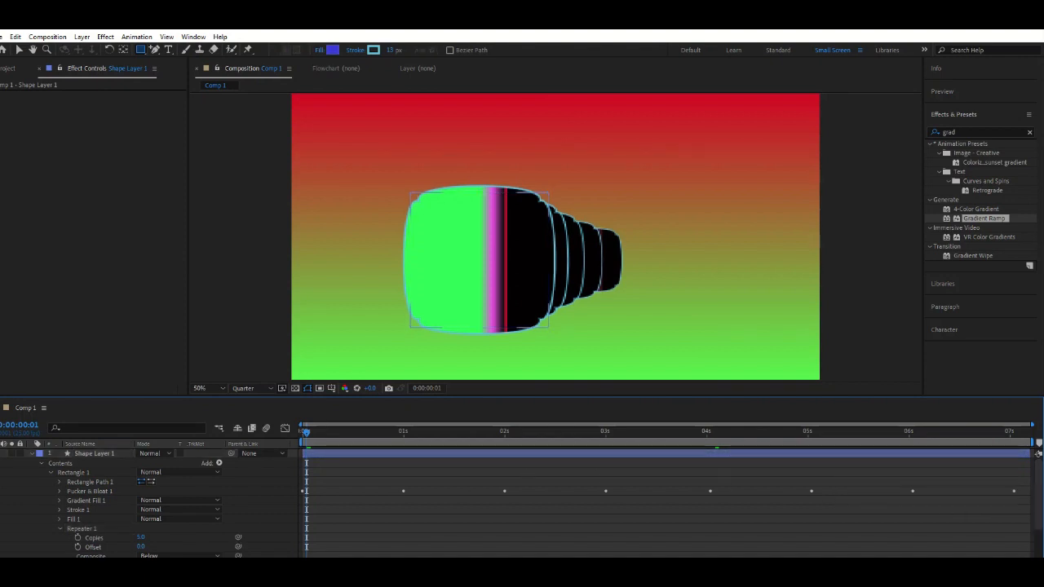
{"action": "scroll", "coordinate": [115, 505], "scroll_direction": "down", "scroll_amount": 3}
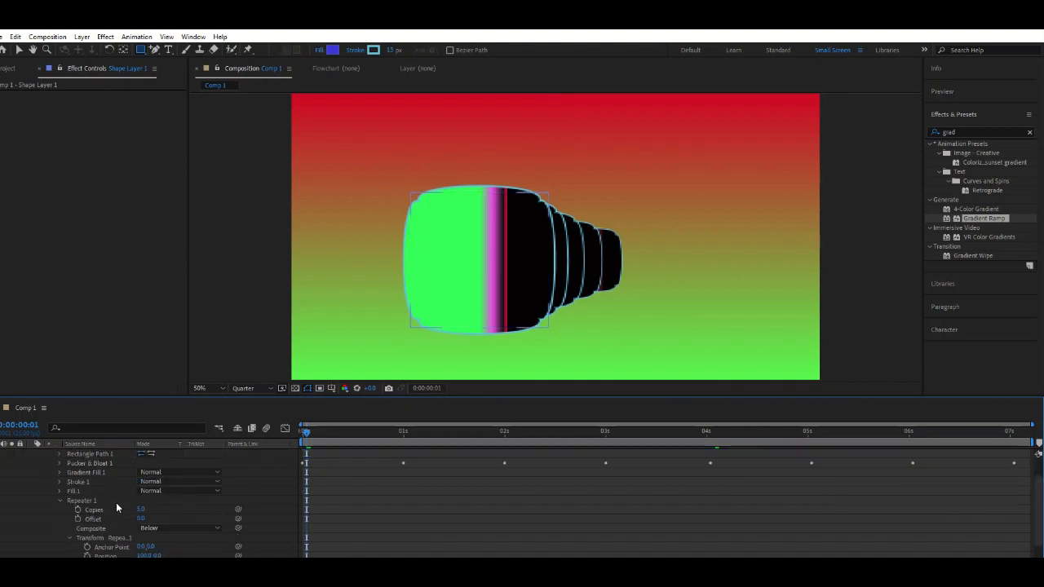
{"action": "scroll", "coordinate": [117, 529], "scroll_direction": "up", "scroll_amount": 3}
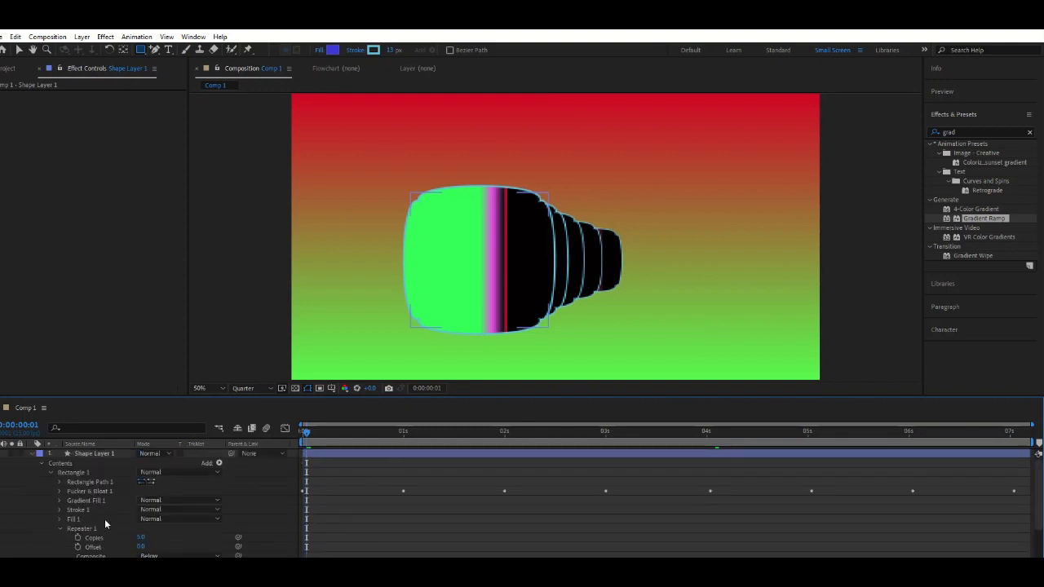
{"action": "left_click", "coordinate": [62, 528]}
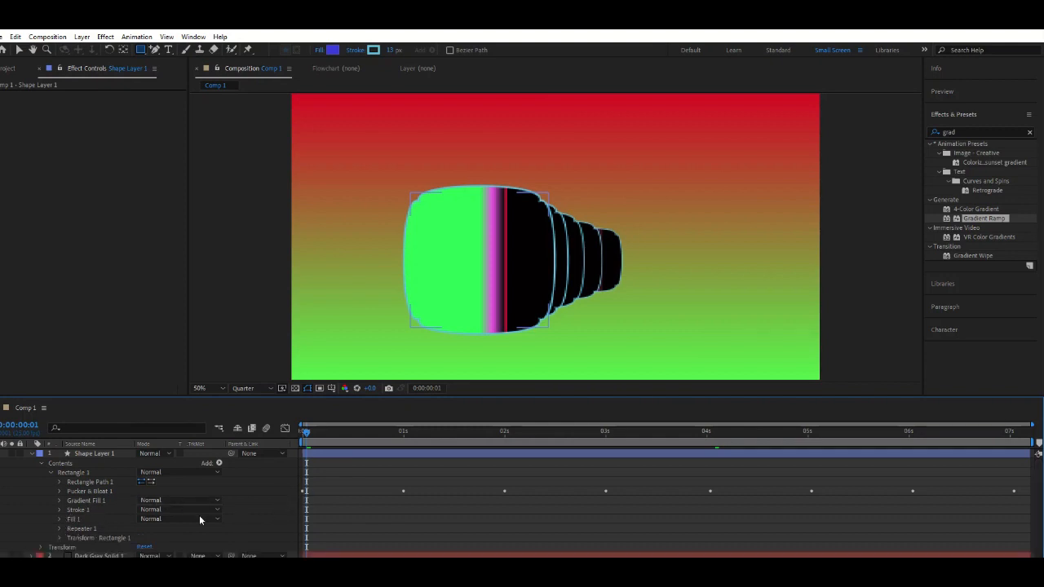
Return the playhead to 0:00:00:00, expand Pucker & Bloat and apply Easy Ease to all its Amount keyframes.
{"action": "left_click", "coordinate": [303, 432]}
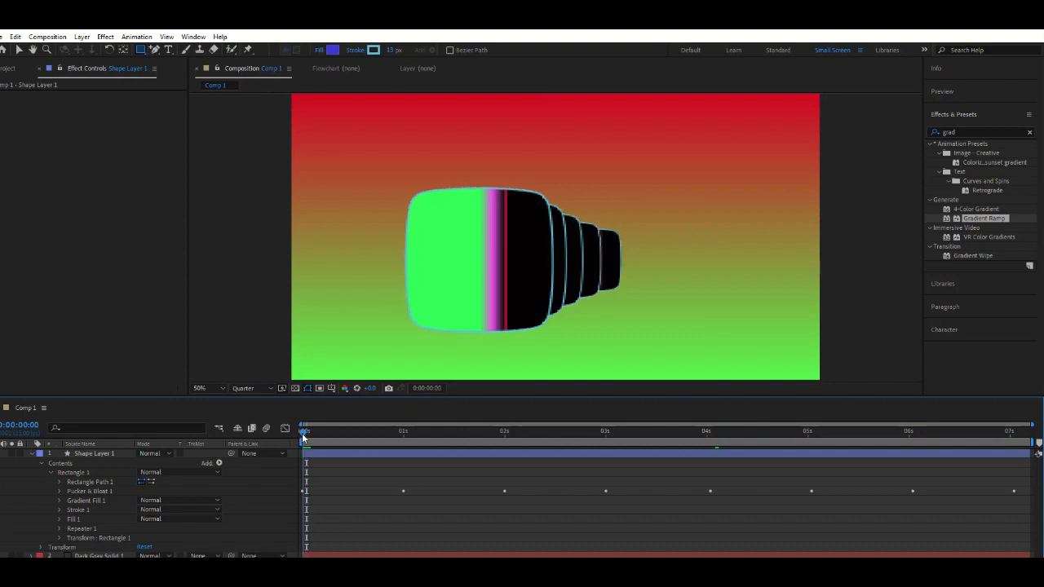
{"action": "left_click", "coordinate": [61, 493]}
{"action": "left_click", "coordinate": [109, 501]}
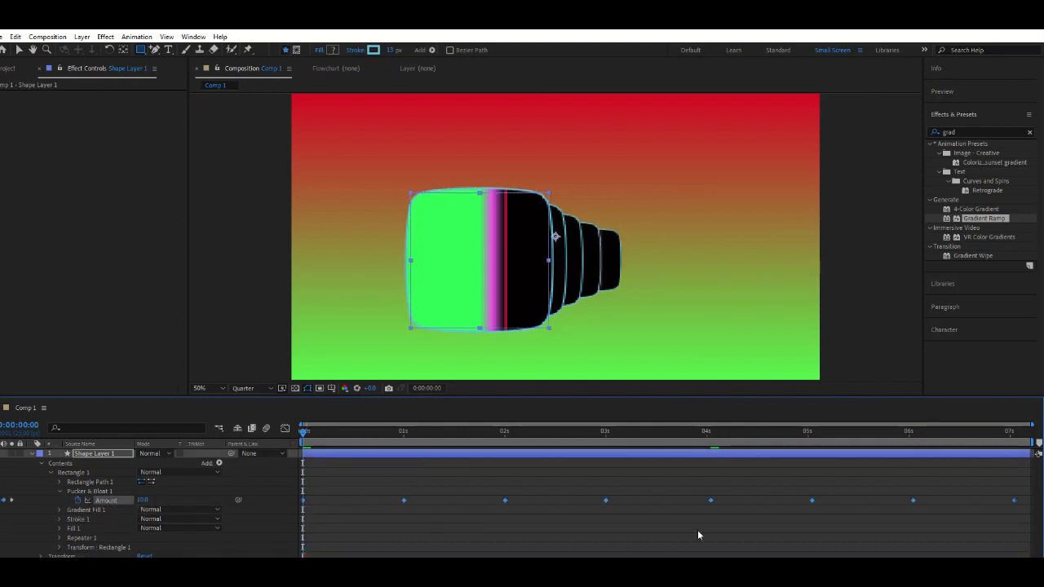
{"action": "left_click_drag", "start_coordinate": [1018, 486], "coordinate": [287, 539]}
Preview the eased Pucker & Bloat animation on the repeated shapes and return the playhead to the start.
{"action": "key", "text": "space"}
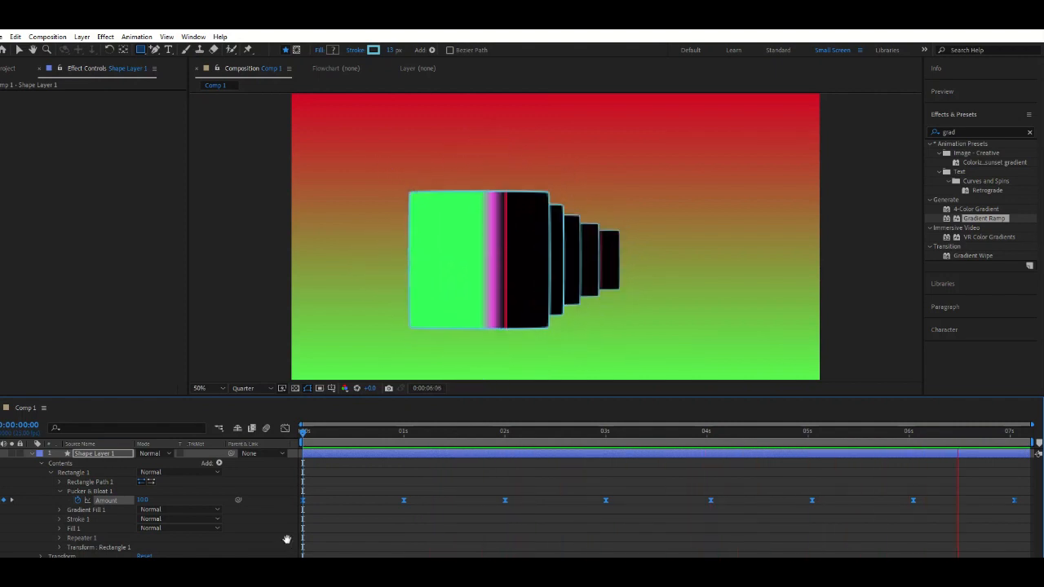
{"action": "key", "text": "space"}
{"action": "left_click_drag", "start_coordinate": [968, 433], "coordinate": [293, 524]}
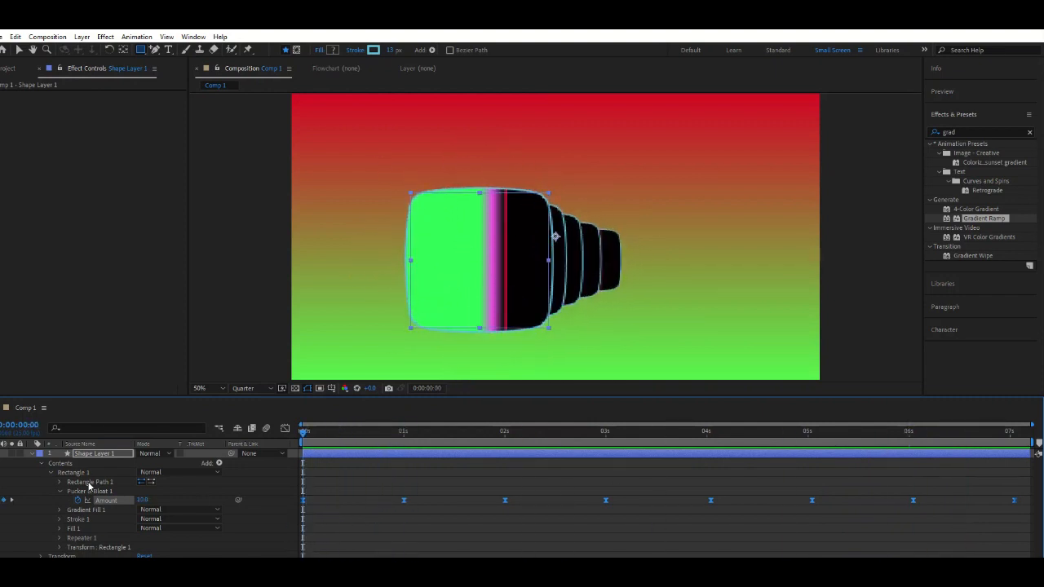
Add a Twist to the Rectangle 1 group.
{"action": "left_click", "coordinate": [64, 473]}
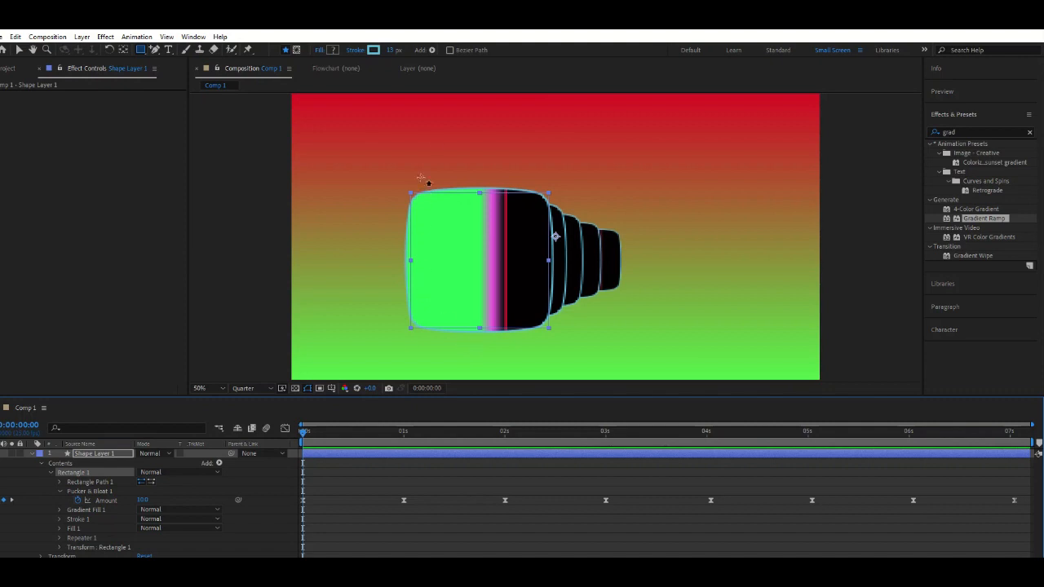
{"action": "left_click", "coordinate": [431, 51]}
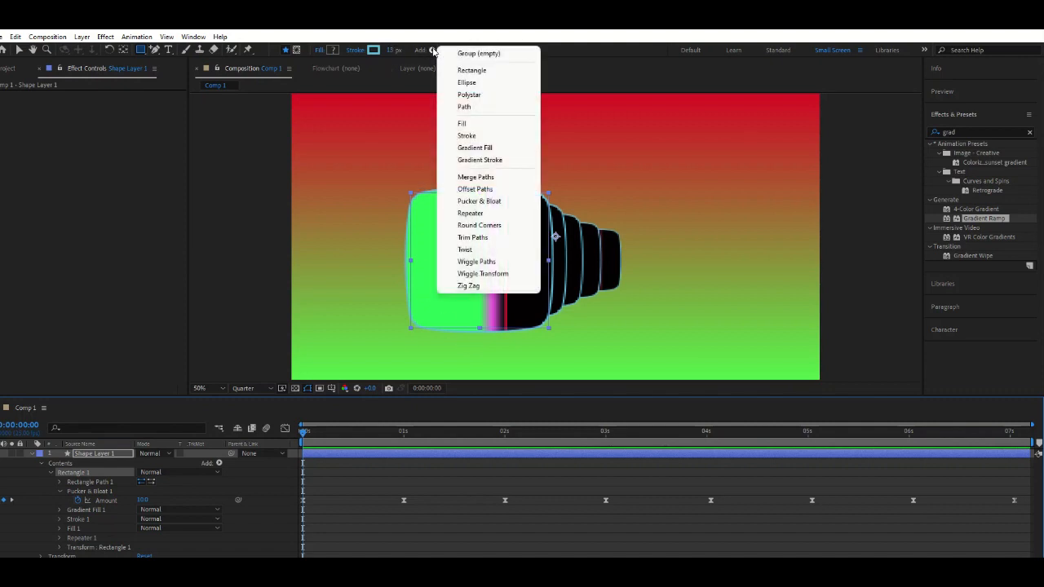
{"action": "left_click", "coordinate": [482, 251]}
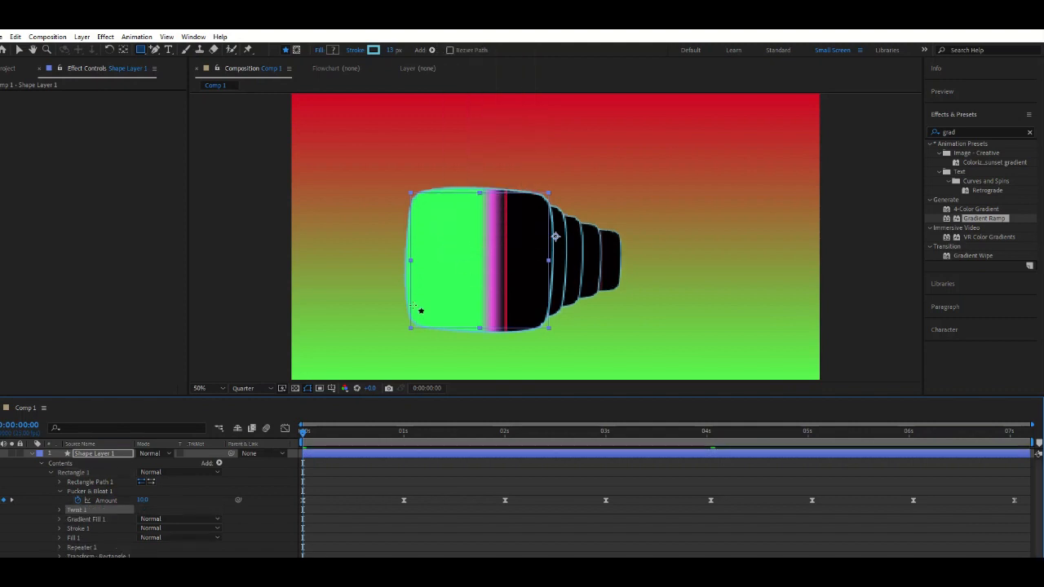
Expand the Twist properties and set the Angle to 71 and the Center to 0, -17.
{"action": "left_click", "coordinate": [59, 510]}
{"action": "scroll", "coordinate": [99, 505], "scroll_direction": "down", "scroll_amount": 1}
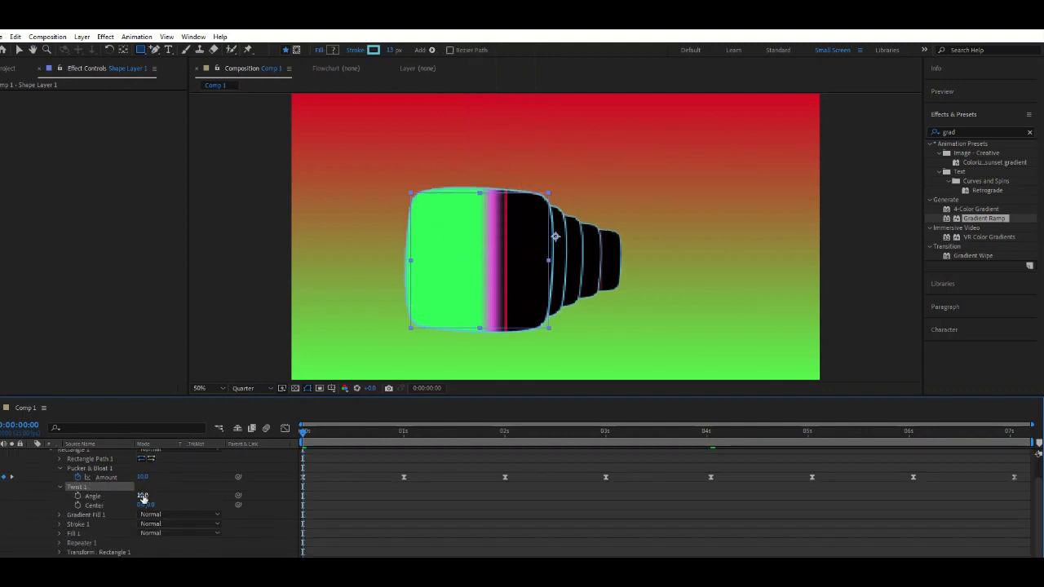
{"action": "mouse_move", "coordinate": [138, 499]}
{"action": "left_mouse_down"}
{"action": "mouse_move", "coordinate": [172, 501]}
{"action": "mouse_move", "coordinate": [137, 507]}
{"action": "left_mouse_up"}
Preview the animation with the constant Twist applied, then return the playhead to 0:00:00:00.
{"action": "key", "text": "space"}
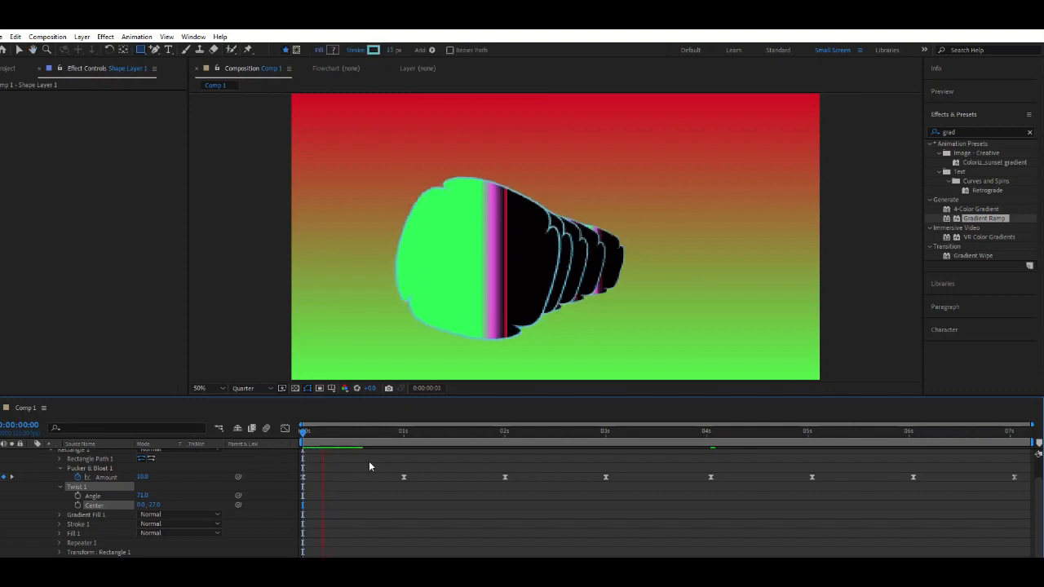
{"action": "key", "text": "space"}
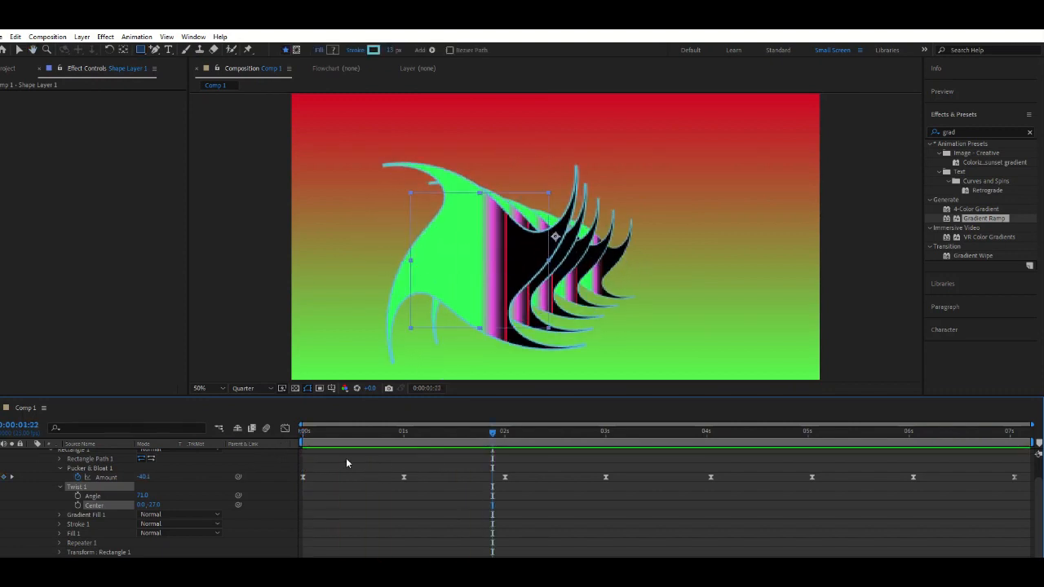
{"action": "left_click_drag", "start_coordinate": [493, 433], "coordinate": [304, 434]}
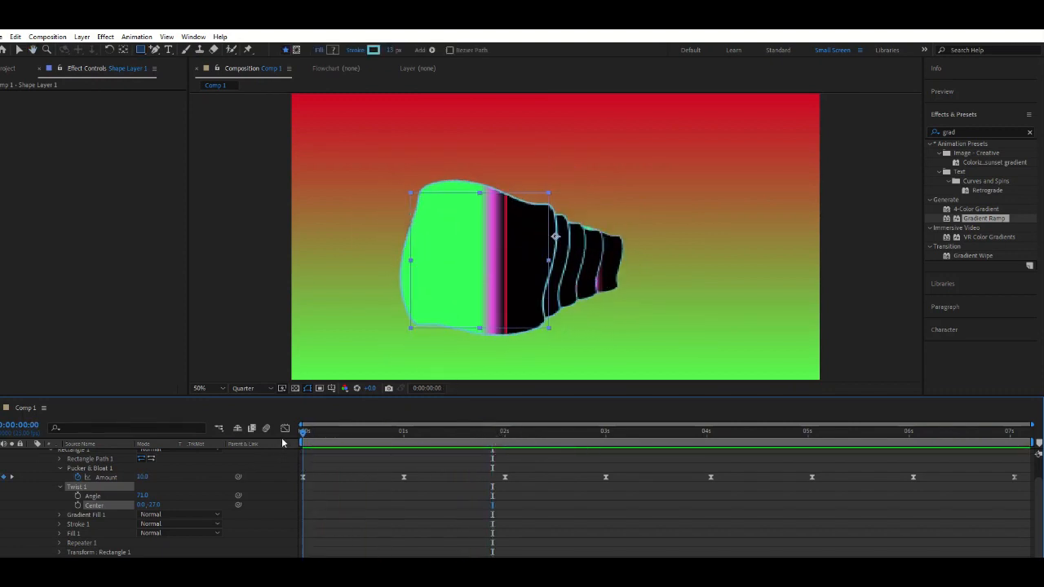
Enable keyframing for the Twist Angle at 0:00:00:00 and set the Angle to 362 at 0:00:01:00.
{"action": "left_click", "coordinate": [79, 499]}
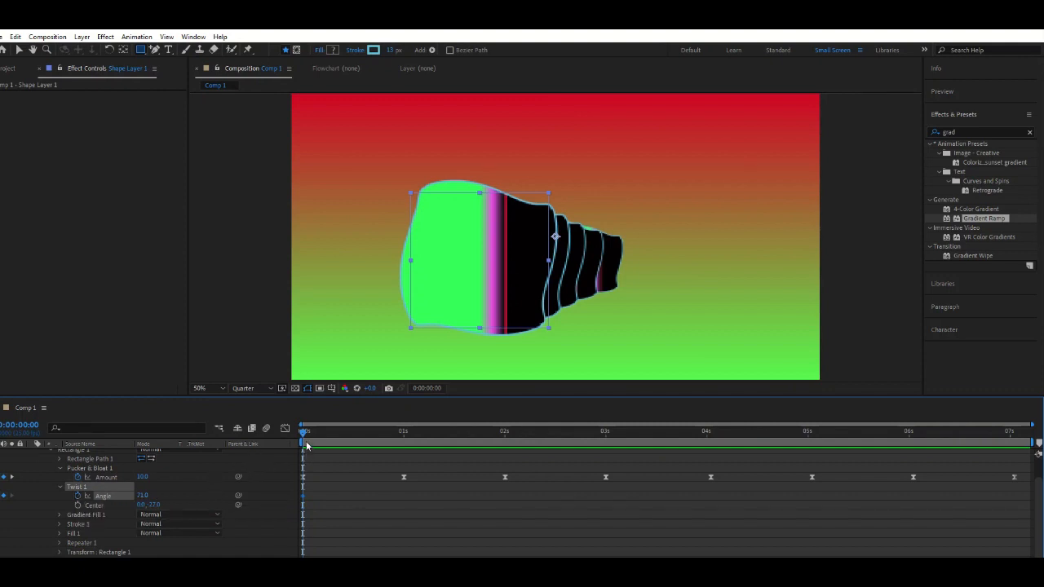
{"action": "left_click_drag", "start_coordinate": [305, 436], "coordinate": [405, 443]}
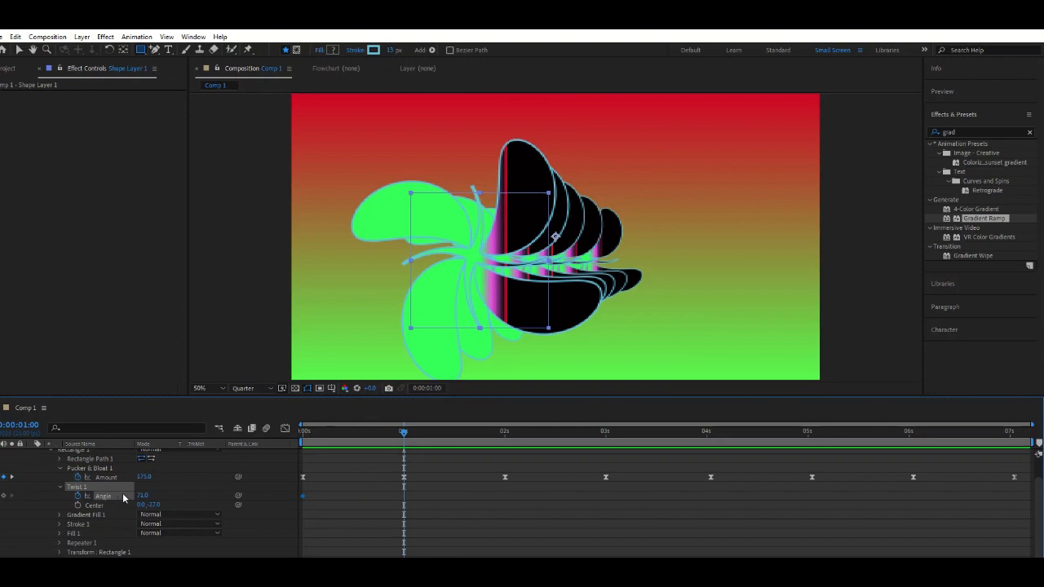
{"action": "left_click_drag", "start_coordinate": [142, 496], "coordinate": [320, 499]}
Set the Twist Angle to -72 at 0:00:02:00.
{"action": "left_click_drag", "start_coordinate": [402, 432], "coordinate": [505, 431]}
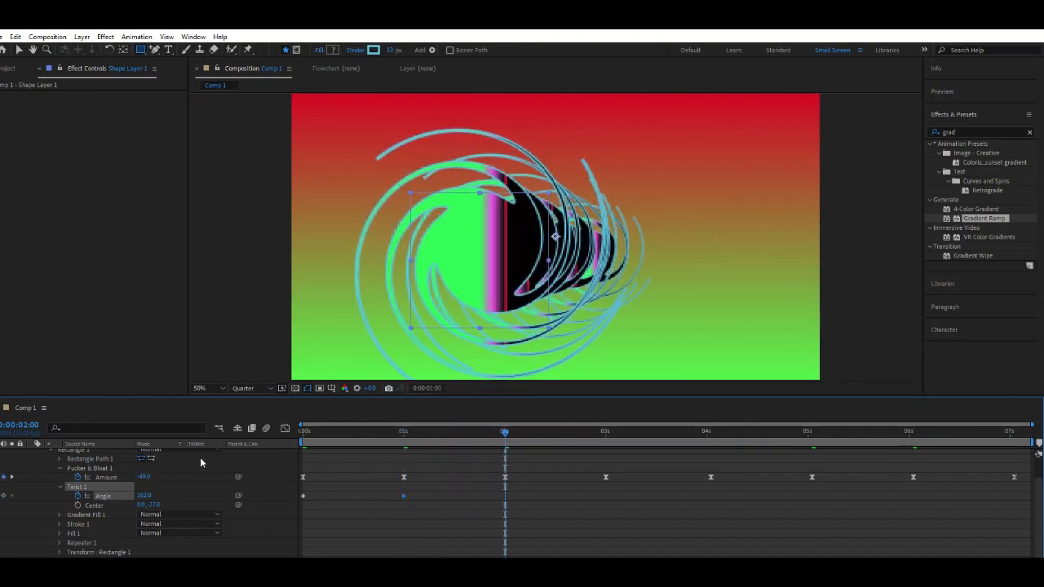
{"action": "left_click", "coordinate": [150, 495]}
{"action": "left_click_drag", "start_coordinate": [146, 496], "coordinate": [1, 497]}
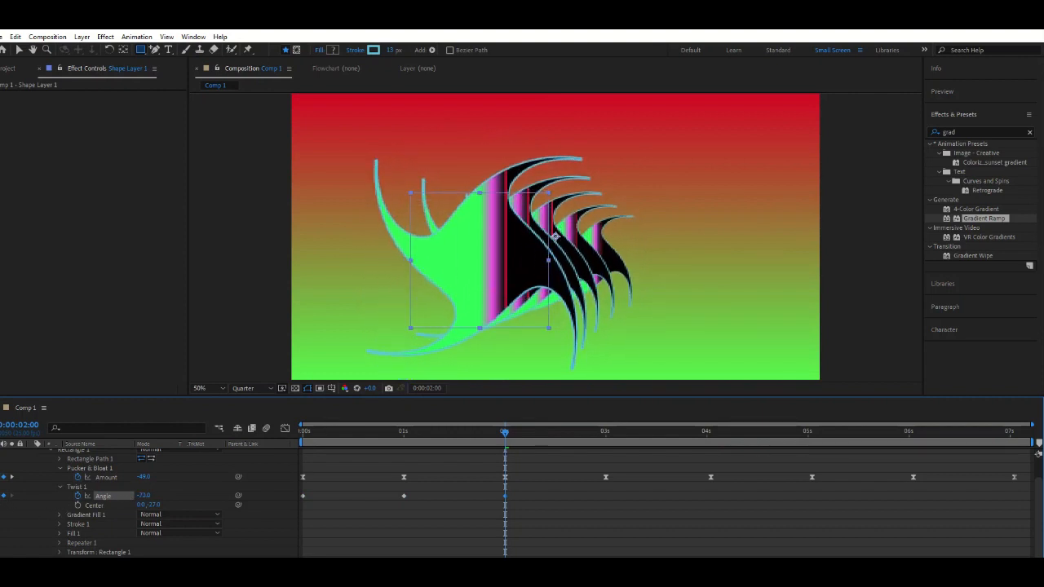
Keyframe the Twist Angle at 54 at 0:00:03:00 and -177 at 0:00:04:01.
{"action": "left_click_drag", "start_coordinate": [506, 433], "coordinate": [605, 437]}
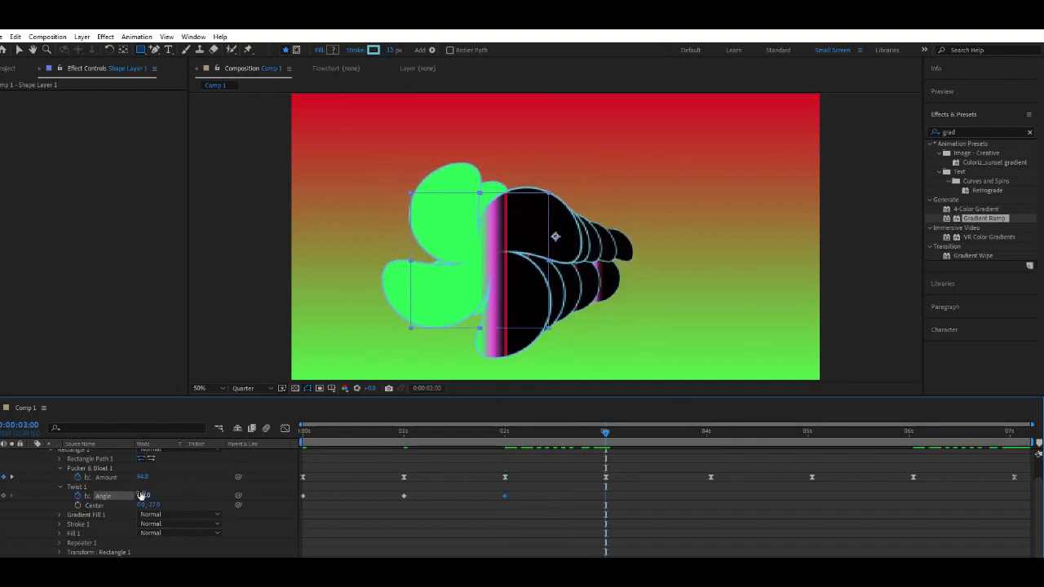
{"action": "left_click_drag", "start_coordinate": [141, 495], "coordinate": [220, 503]}
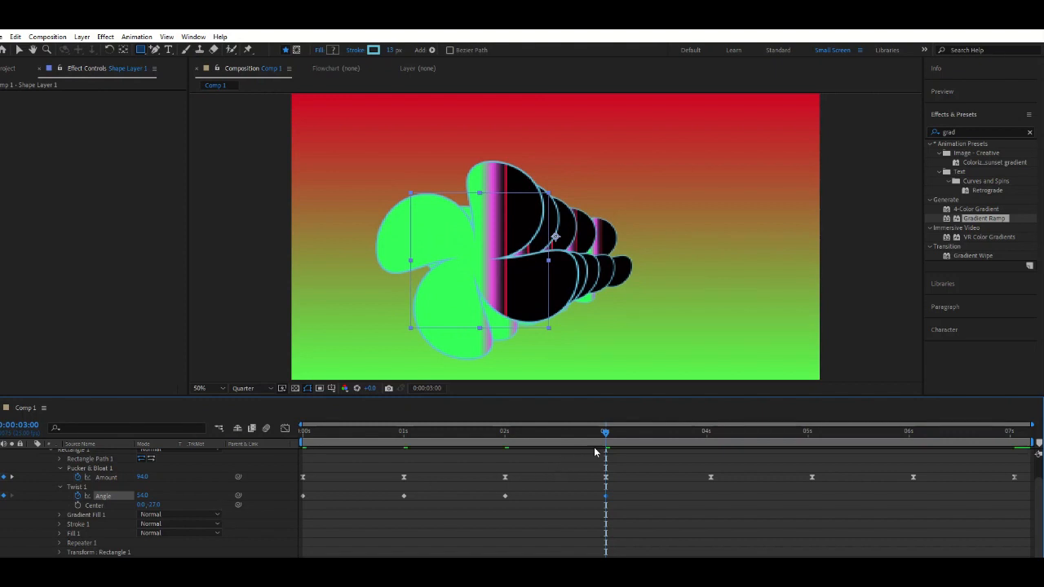
{"action": "left_click_drag", "start_coordinate": [608, 435], "coordinate": [710, 433]}
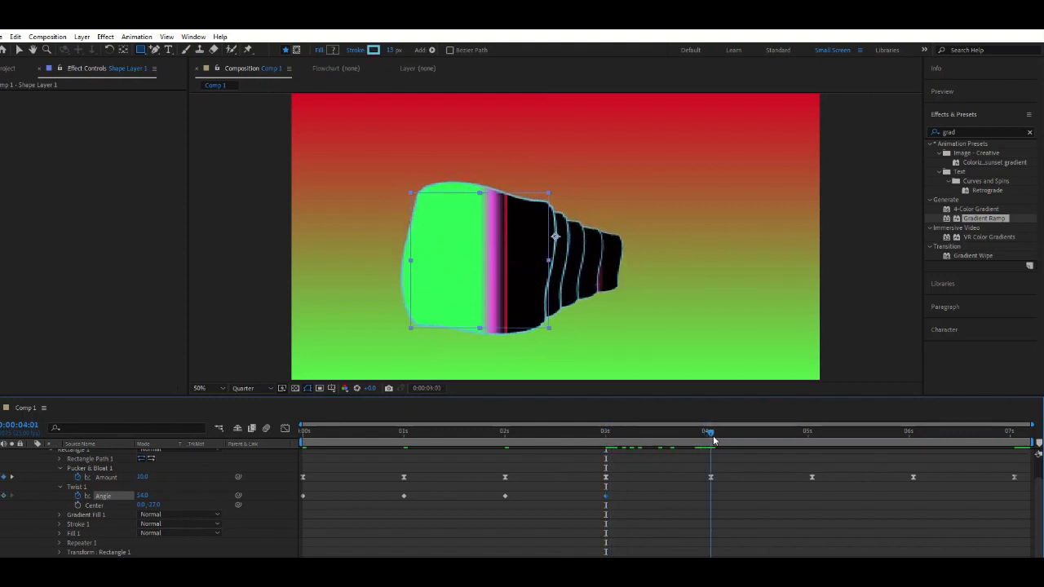
{"action": "left_click_drag", "start_coordinate": [144, 496], "coordinate": [14, 506]}
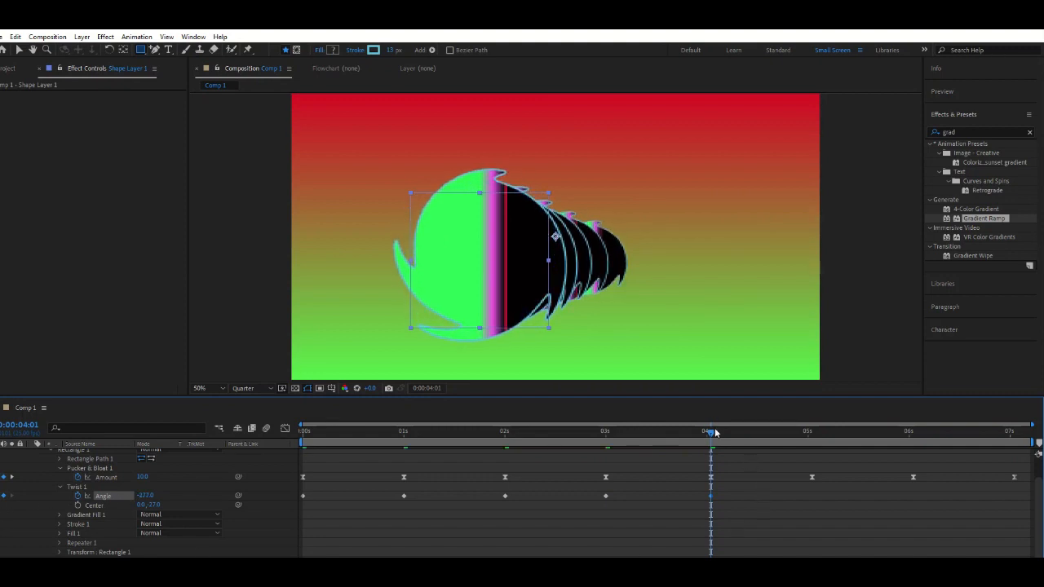
Preview the keyframed Twist Angle animation from the start of the composition.
{"action": "left_click_drag", "start_coordinate": [709, 438], "coordinate": [294, 475]}
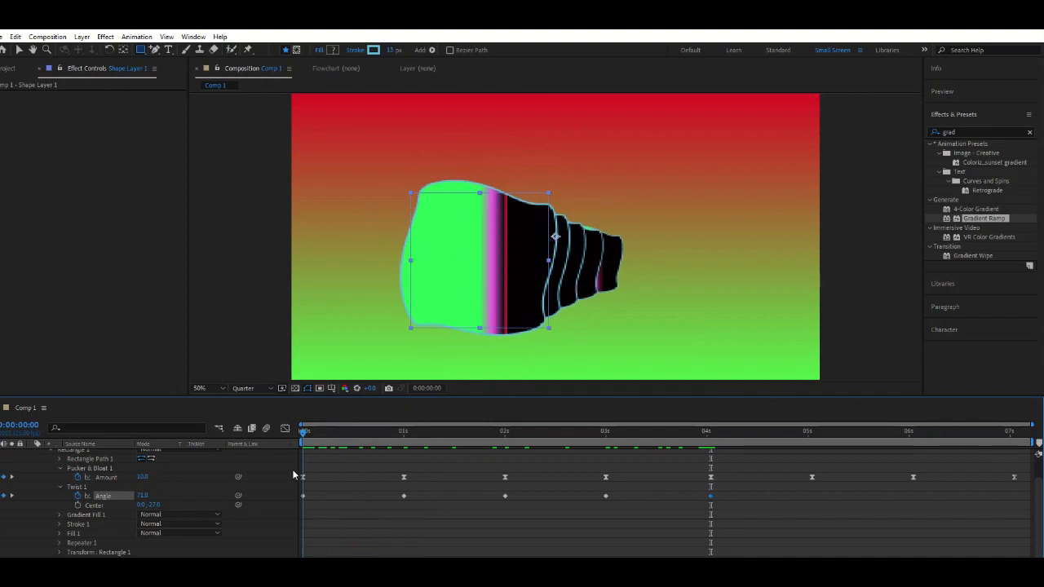
{"action": "key", "text": "space"}
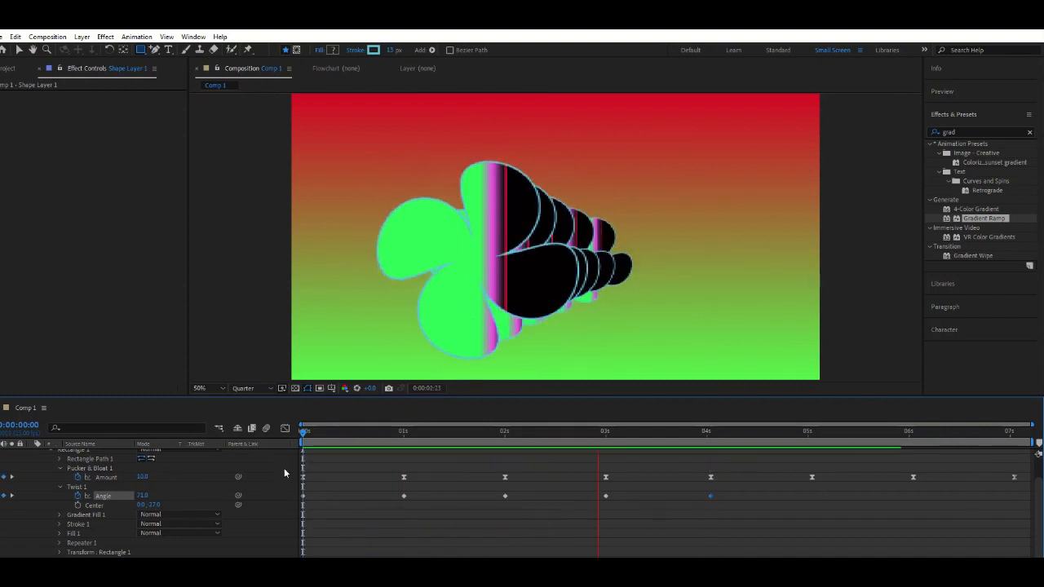
{"action": "key", "text": "space"}
Apply Easy Ease to all five Twist Angle keyframes and return the playhead to the start.
{"action": "left_click_drag", "start_coordinate": [712, 493], "coordinate": [296, 517]}
{"action": "key", "text": "F9"}
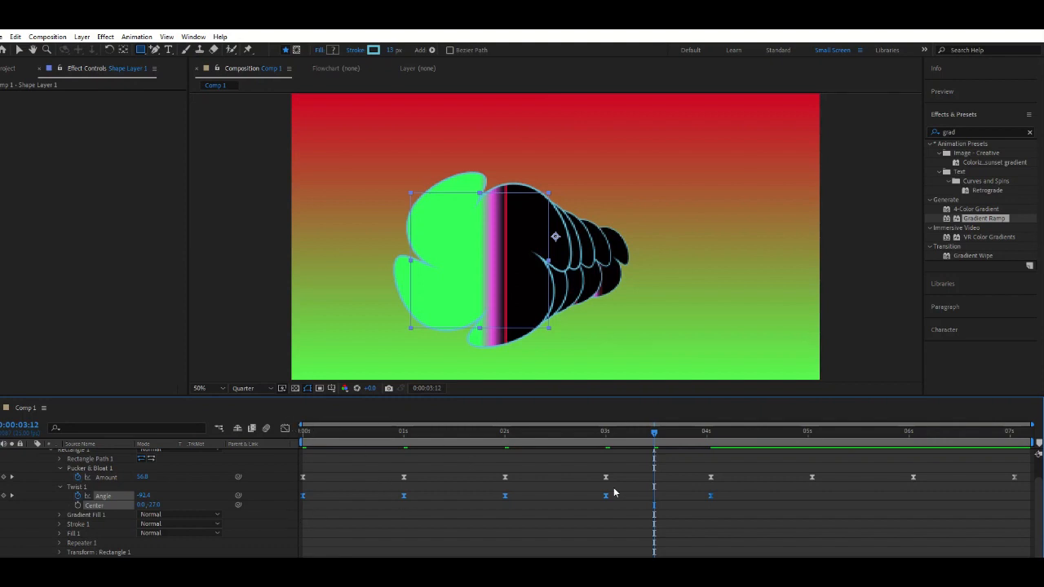
{"action": "left_click_drag", "start_coordinate": [654, 438], "coordinate": [275, 455]}
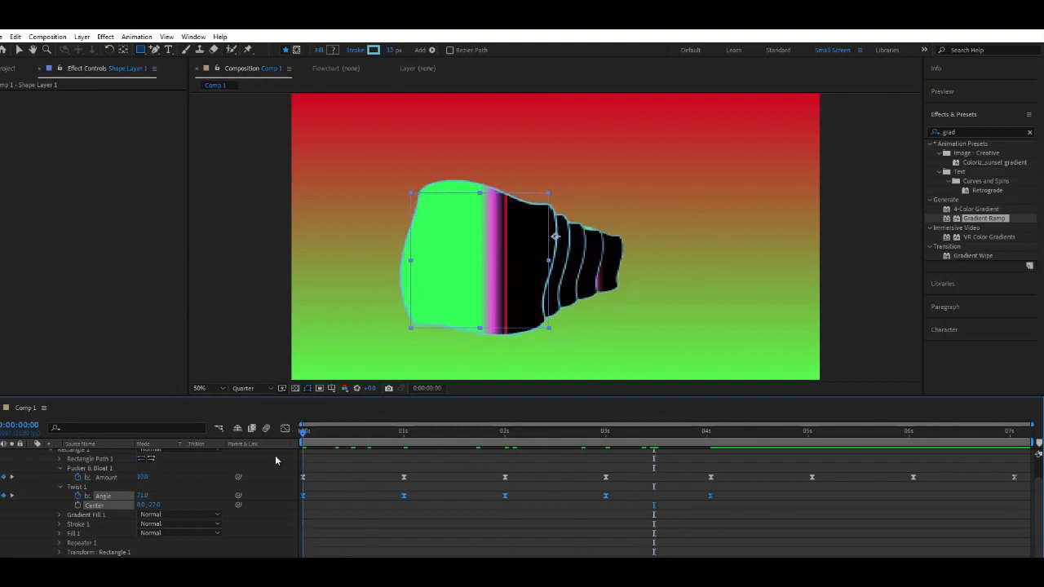
Preview the eased Twist Angle animation, then return the playhead to 0:00:00:00.
{"action": "key", "text": "space"}
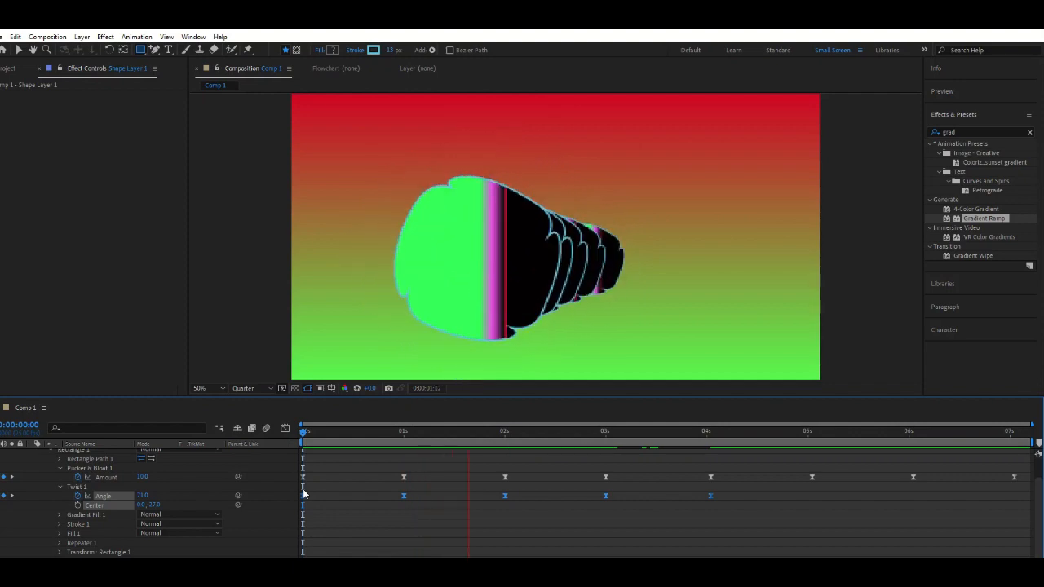
{"action": "key", "text": "space"}
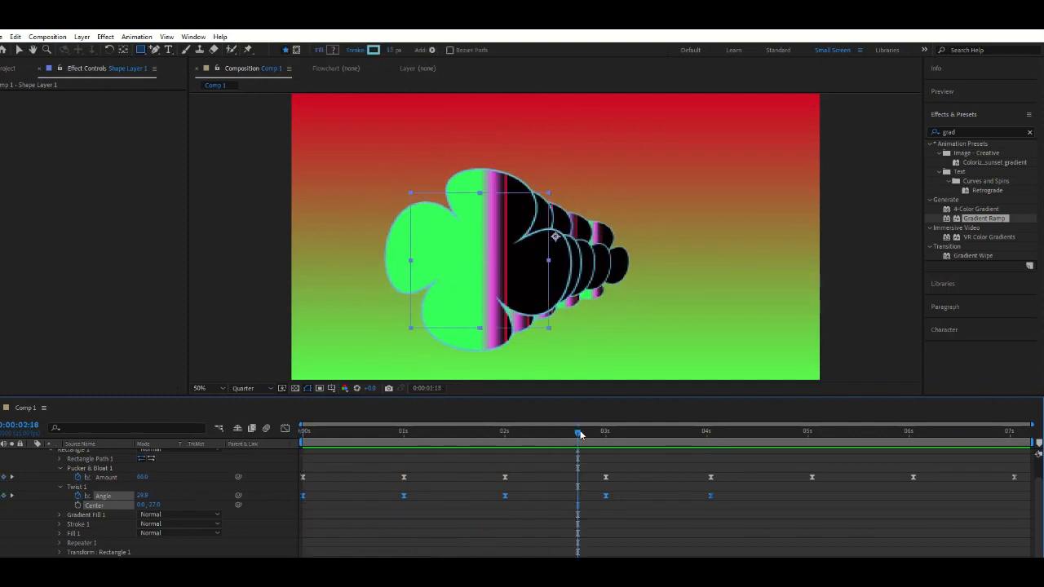
{"action": "left_click_drag", "start_coordinate": [580, 435], "coordinate": [272, 475]}
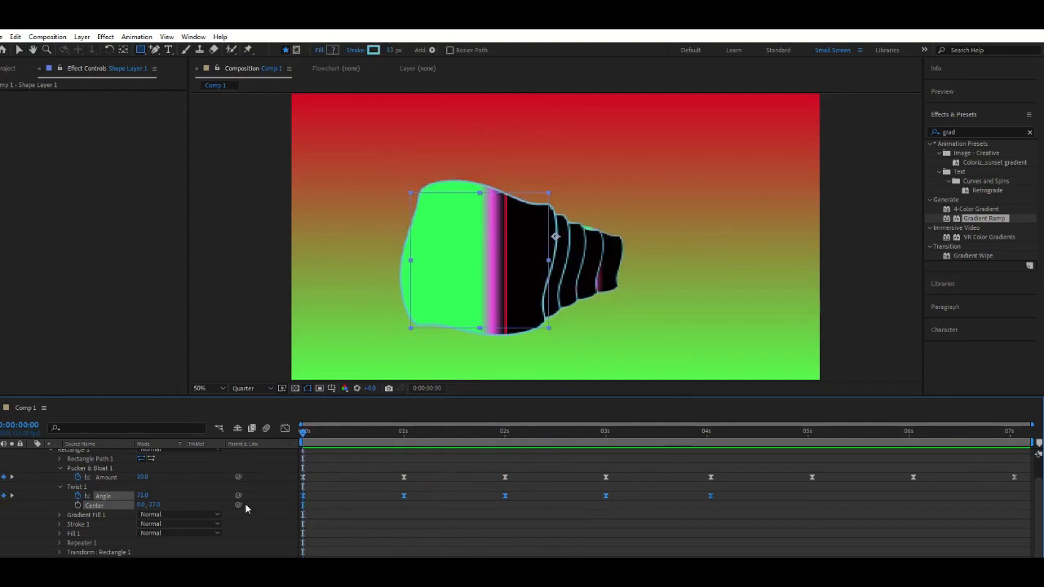
Enable keyframing for the Twist Center at 0:00:00:00 and set its horizontal value to -70 at 0:00:01:00.
{"action": "left_click", "coordinate": [77, 506]}
{"action": "left_click_drag", "start_coordinate": [304, 435], "coordinate": [404, 450]}
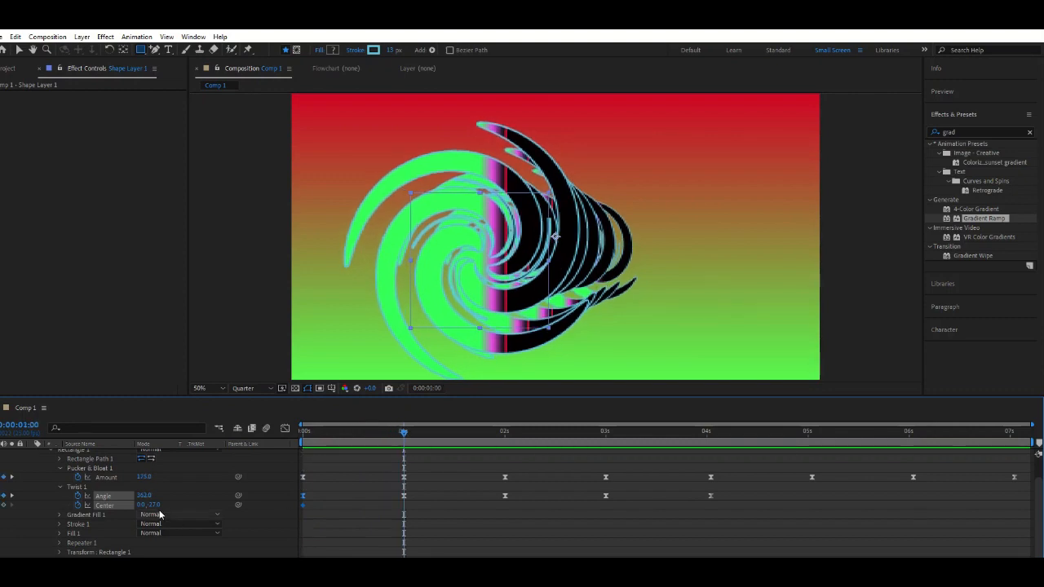
{"action": "left_click_drag", "start_coordinate": [145, 506], "coordinate": [107, 507]}
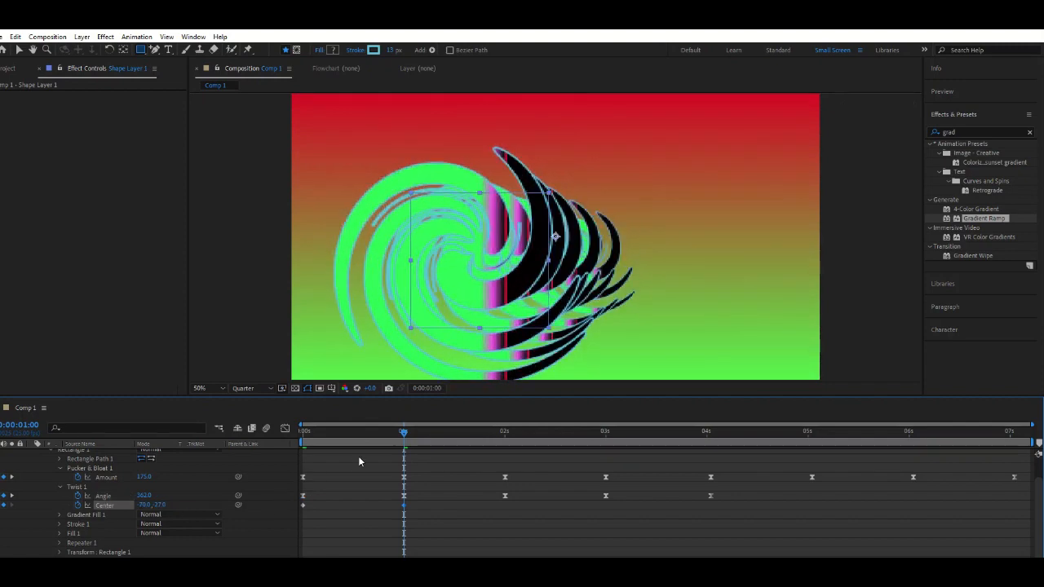
Set the Twist Center's vertical value to -330 at 0:00:02:00 and its horizontal value to 326 at 0:00:03:00.
{"action": "left_click_drag", "start_coordinate": [403, 432], "coordinate": [505, 462]}
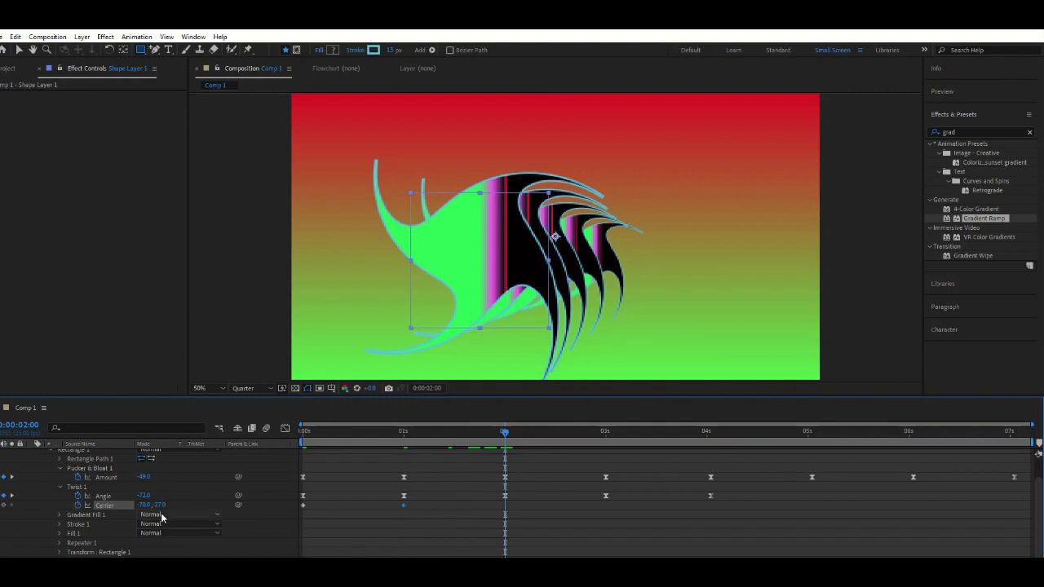
{"action": "left_click_drag", "start_coordinate": [160, 505], "coordinate": [8, 494]}
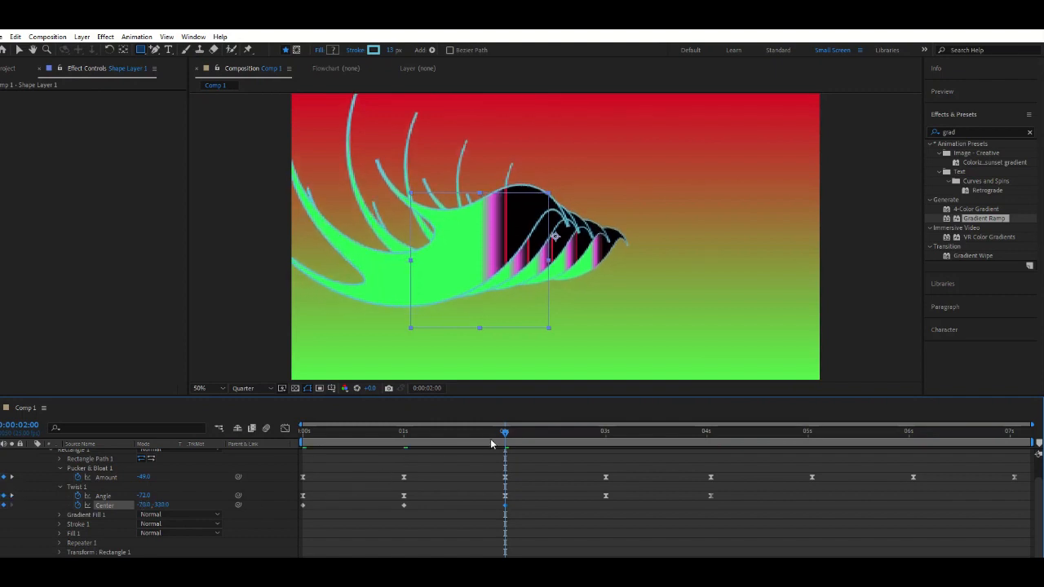
{"action": "left_click_drag", "start_coordinate": [506, 438], "coordinate": [606, 440]}
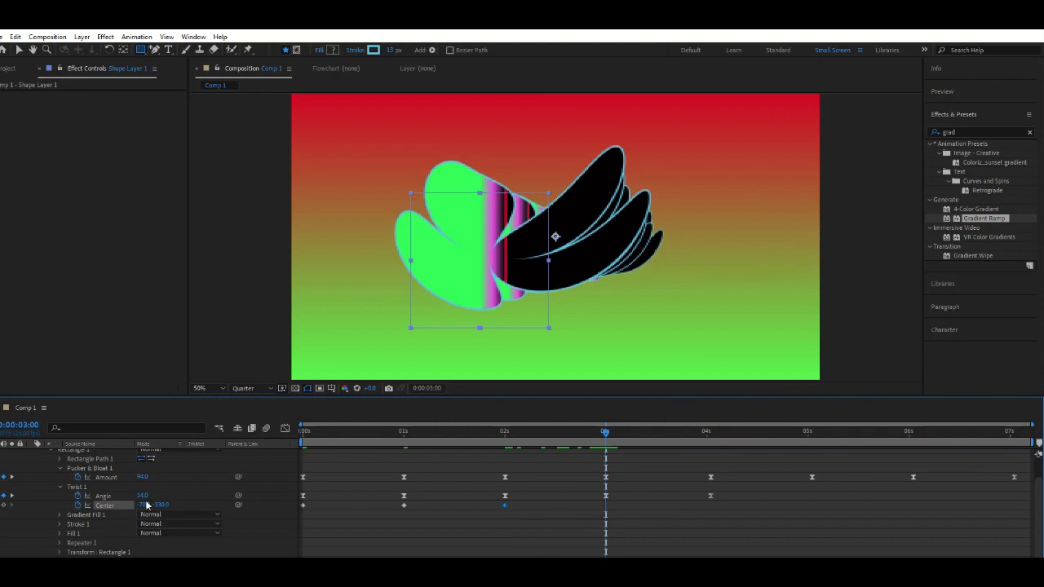
{"action": "left_click_drag", "start_coordinate": [142, 506], "coordinate": [385, 531]}
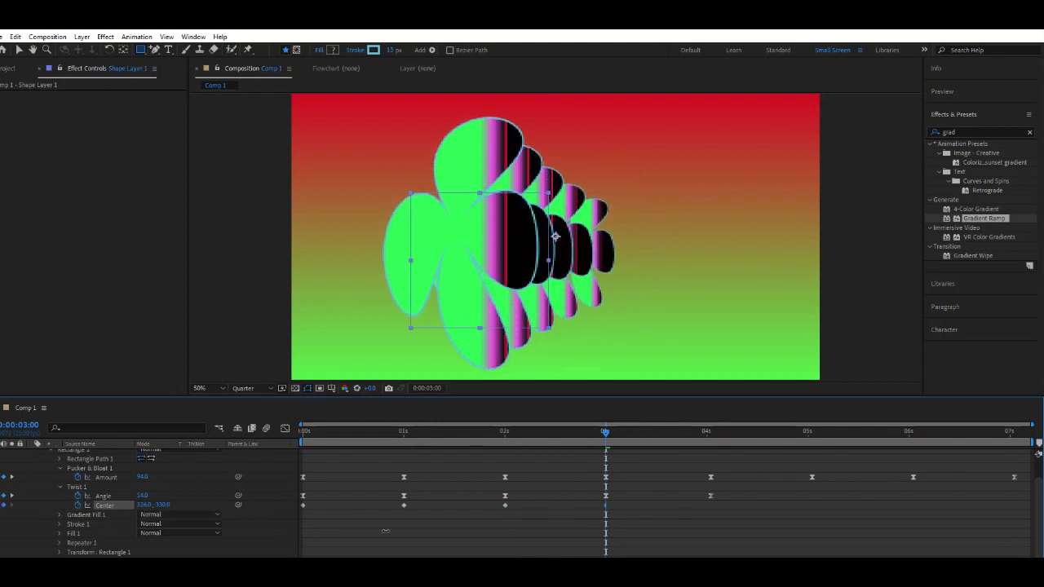
Set the Twist Center's vertical value to -474 at 0:00:04:01 and its horizontal value to 138 at 0:00:05:01.
{"action": "left_click_drag", "start_coordinate": [606, 441], "coordinate": [711, 465]}
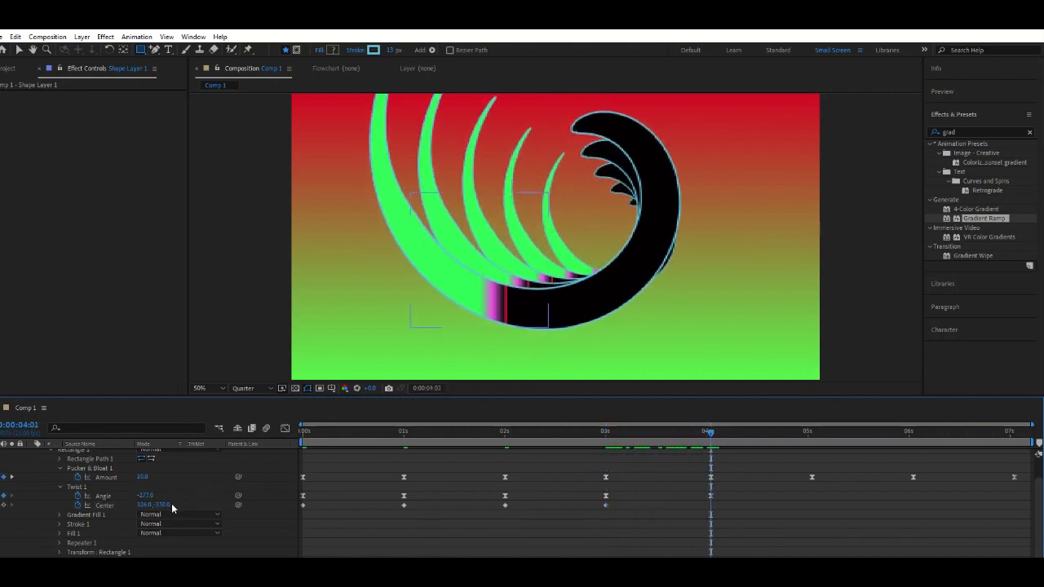
{"action": "left_click", "coordinate": [105, 505]}
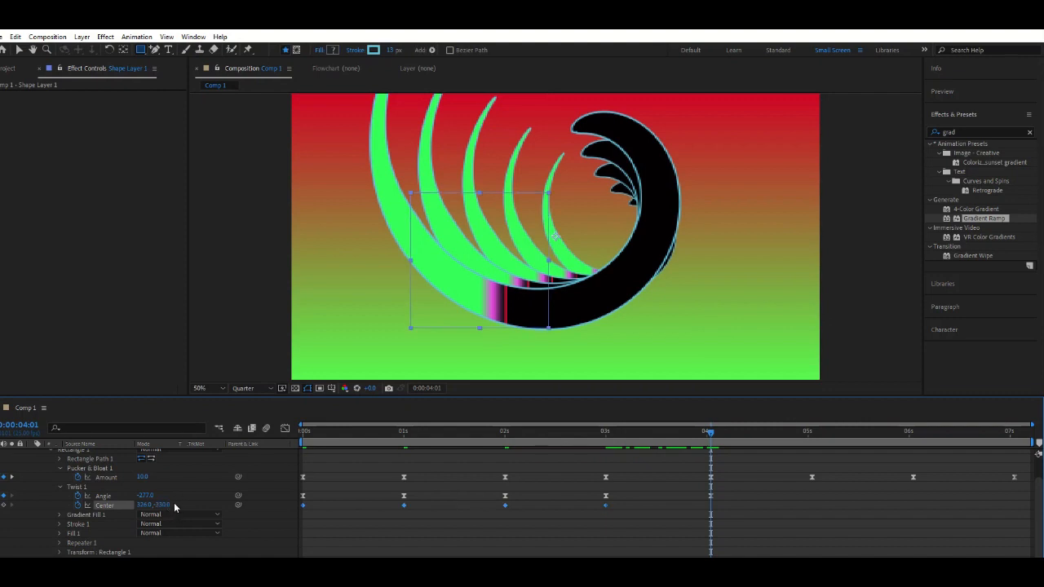
{"action": "left_click_drag", "start_coordinate": [167, 505], "coordinate": [75, 510]}
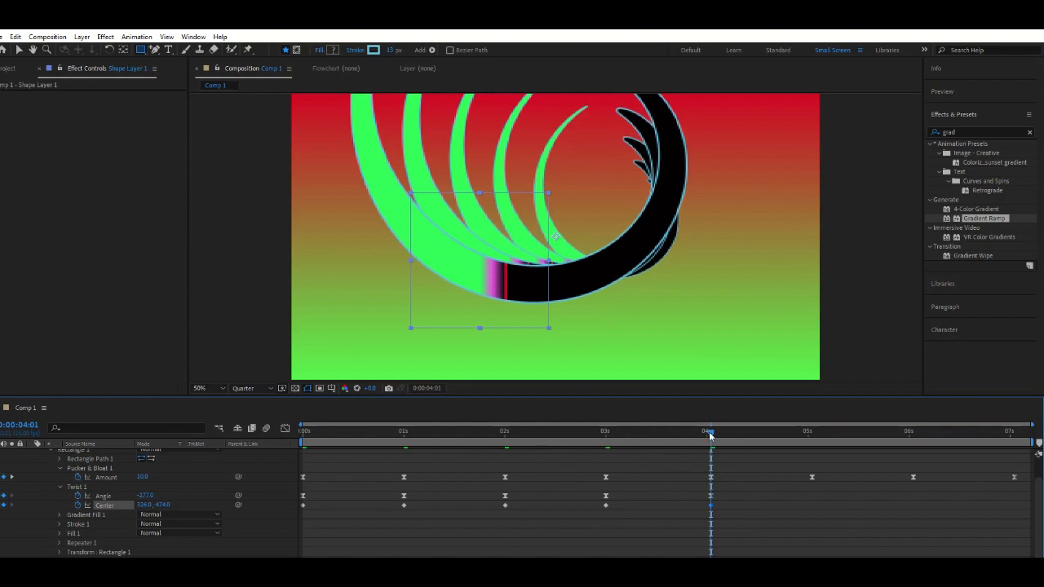
{"action": "left_click_drag", "start_coordinate": [710, 436], "coordinate": [813, 449]}
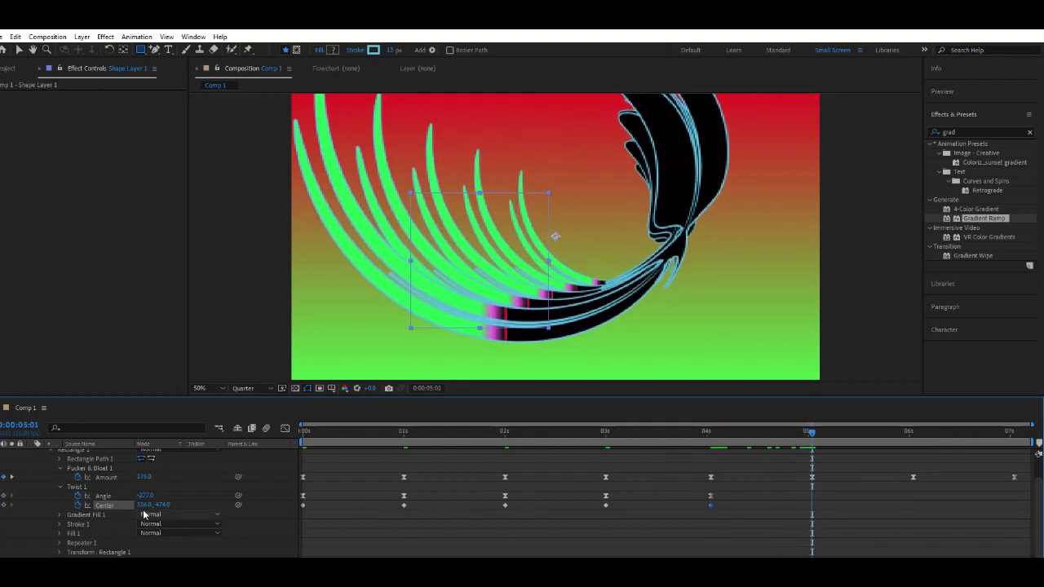
{"action": "mouse_move", "coordinate": [144, 504]}
{"action": "left_mouse_down"}
{"action": "mouse_move", "coordinate": [170, 509]}
{"action": "mouse_move", "coordinate": [134, 523]}
{"action": "left_mouse_up"}
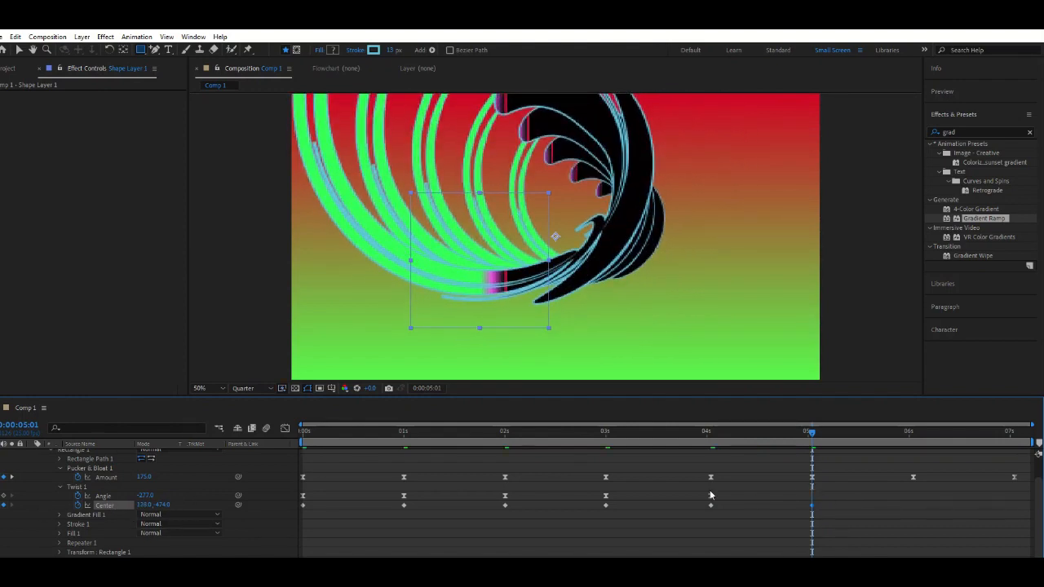
Apply Easy Ease to all Twist Angle and Center keyframes and return the playhead to 0:00:00:00.
{"action": "left_click_drag", "start_coordinate": [850, 486], "coordinate": [292, 530]}
{"action": "left_click", "coordinate": [309, 431]}
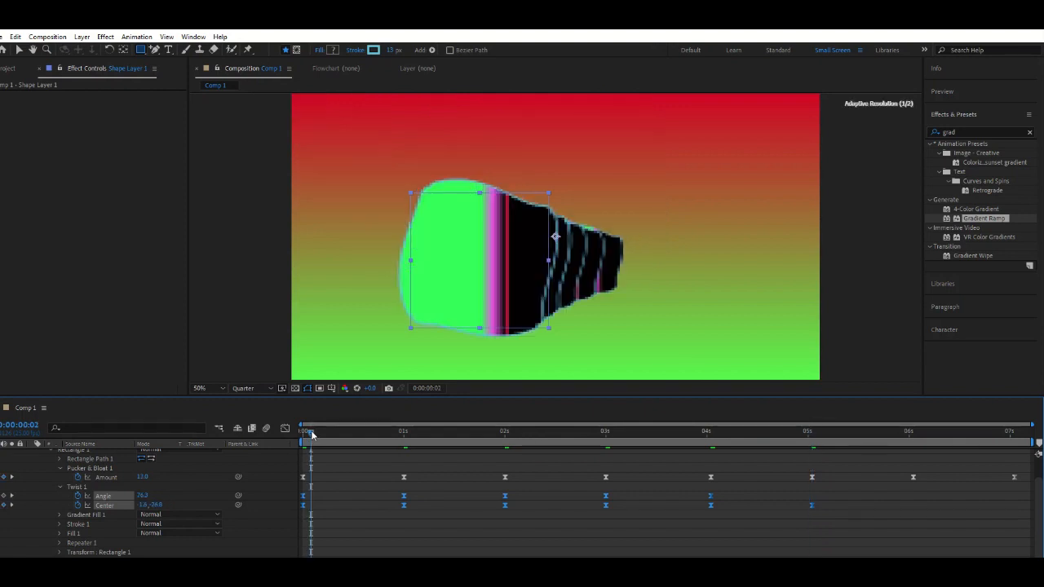
{"action": "key", "text": "Home"}
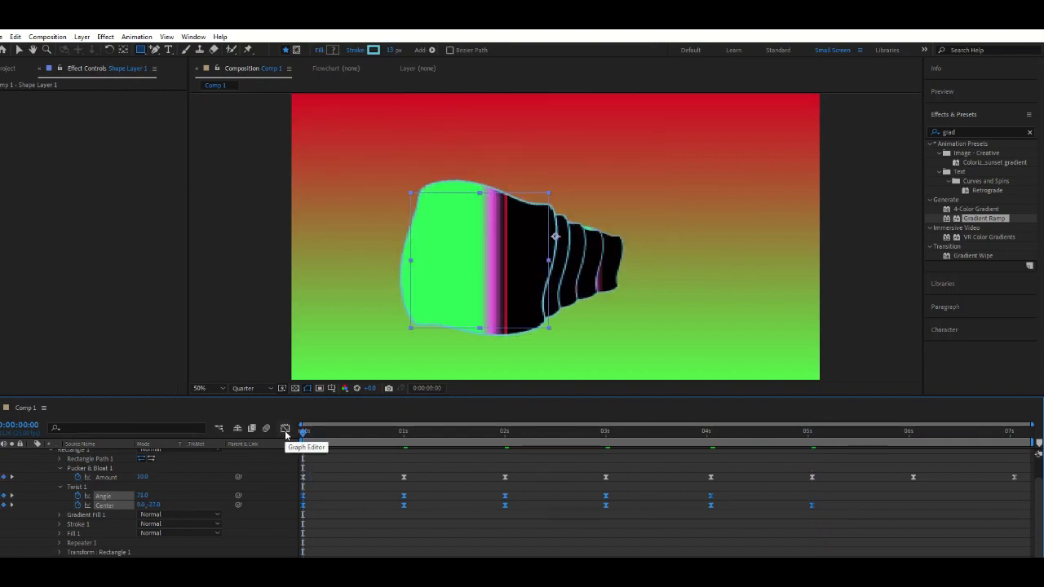
Preview the eased Twist Angle and Center animation, then return the playhead to the start of the composition.
{"action": "key", "text": "space"}
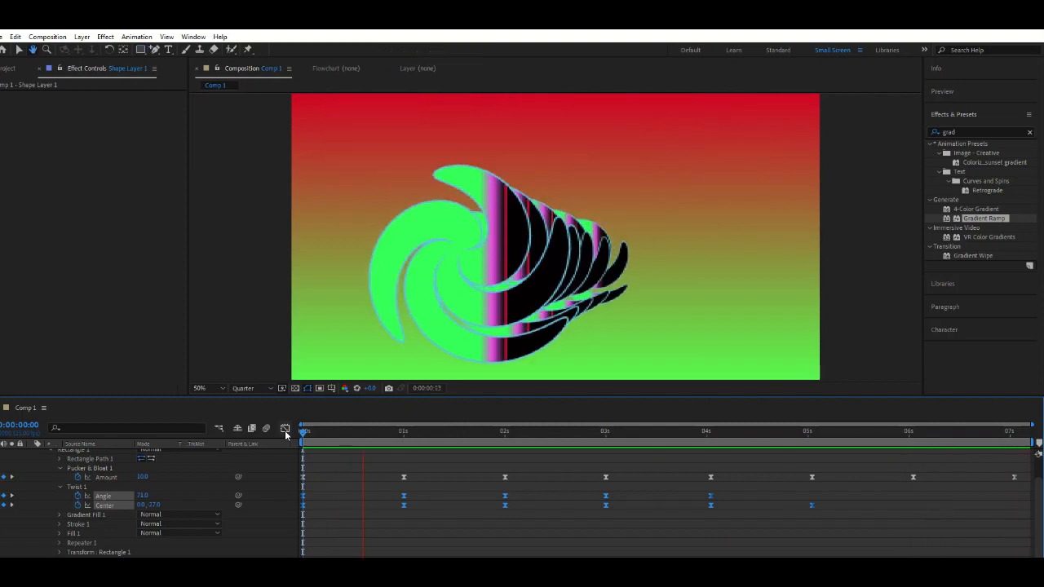
{"action": "key", "text": "space"}
{"action": "key", "text": "space"}
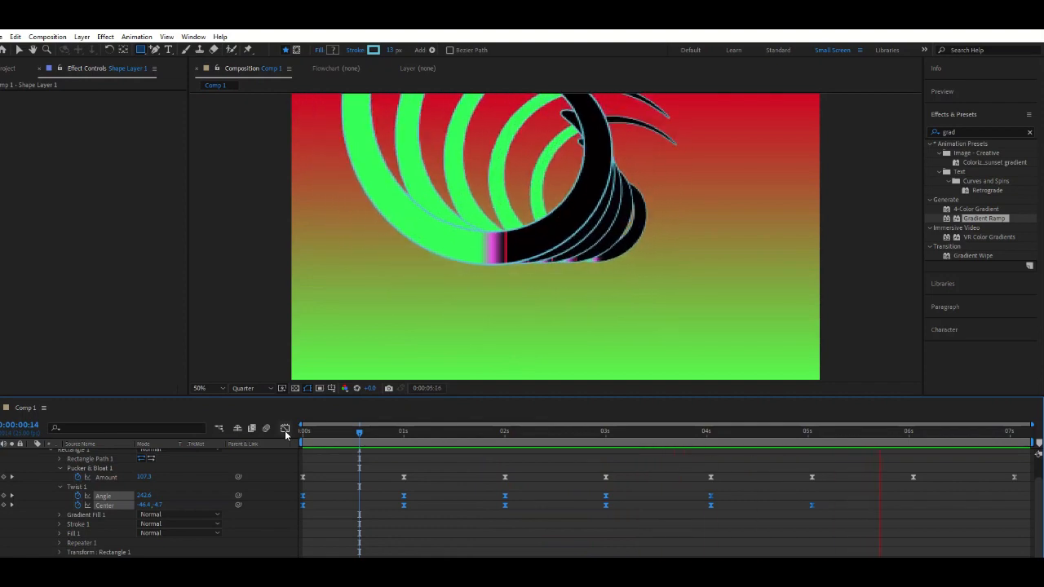
{"action": "key", "text": "space"}
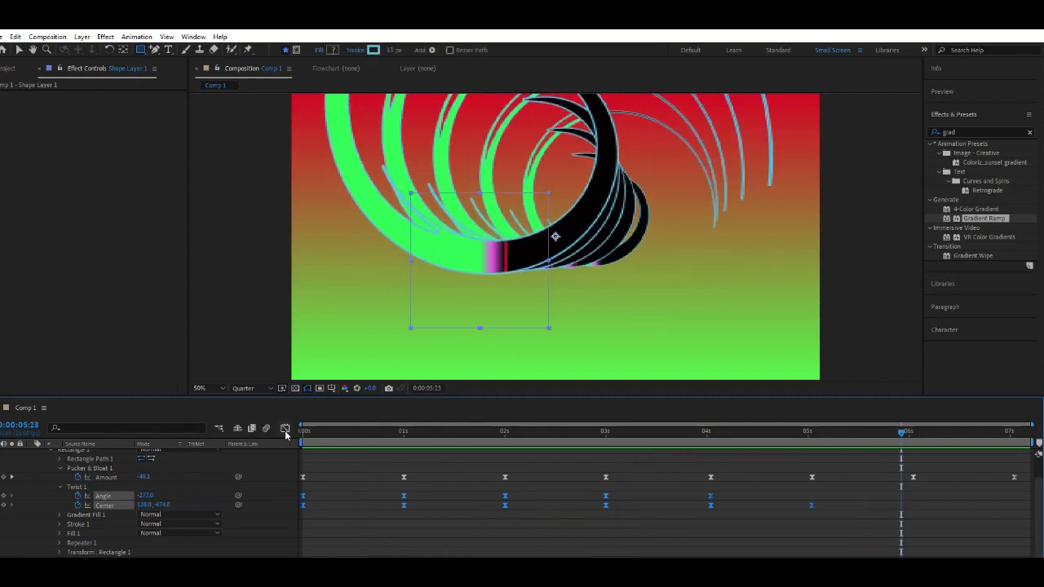
{"action": "left_click_drag", "start_coordinate": [332, 445], "coordinate": [261, 452]}
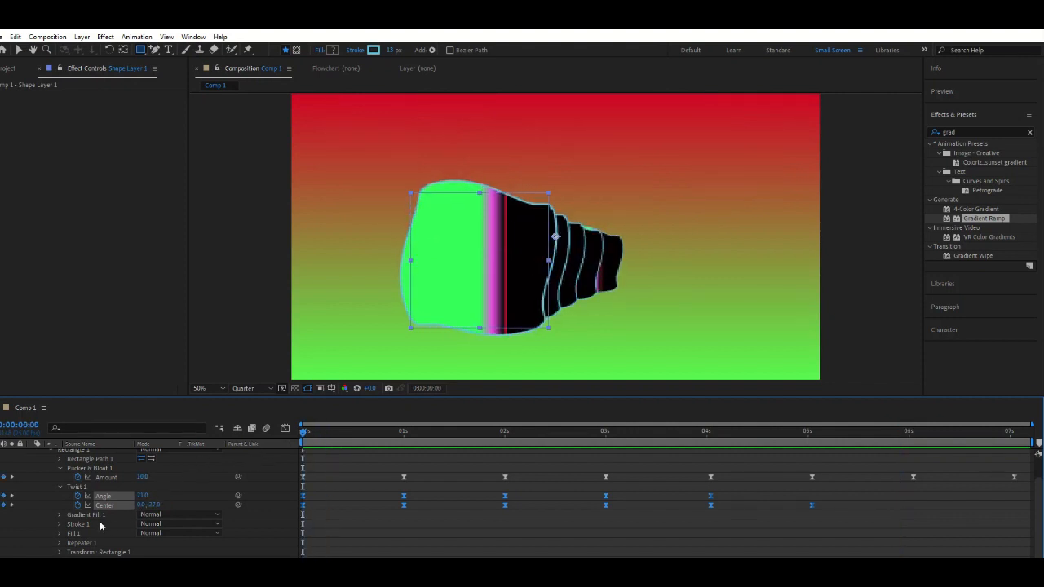
Try out the Opacity in the Rectangle 1 transform properties and move the playhead to 0:00:00:05.
{"action": "left_click", "coordinate": [60, 487]}
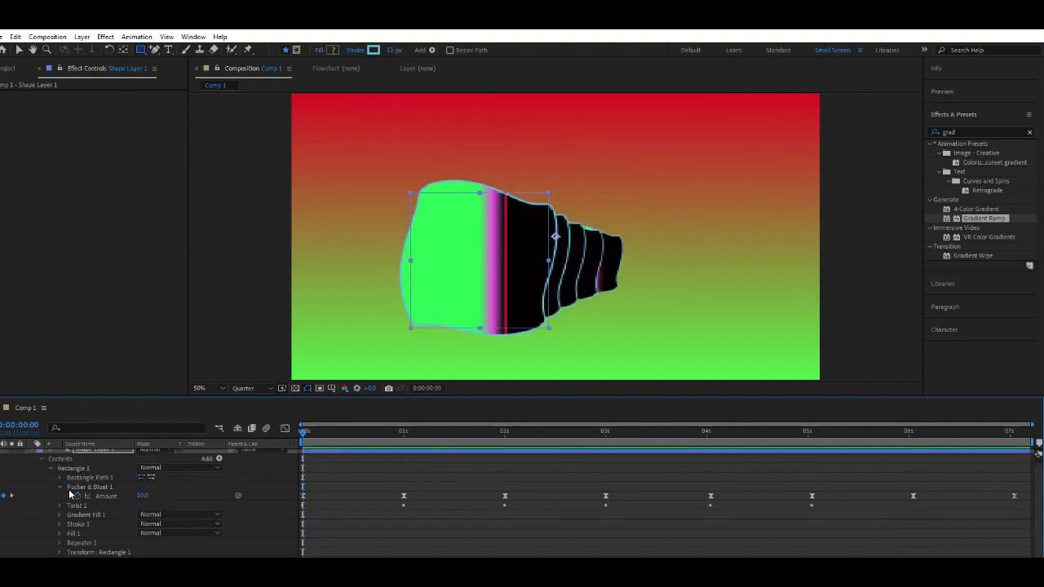
{"action": "left_click", "coordinate": [43, 461]}
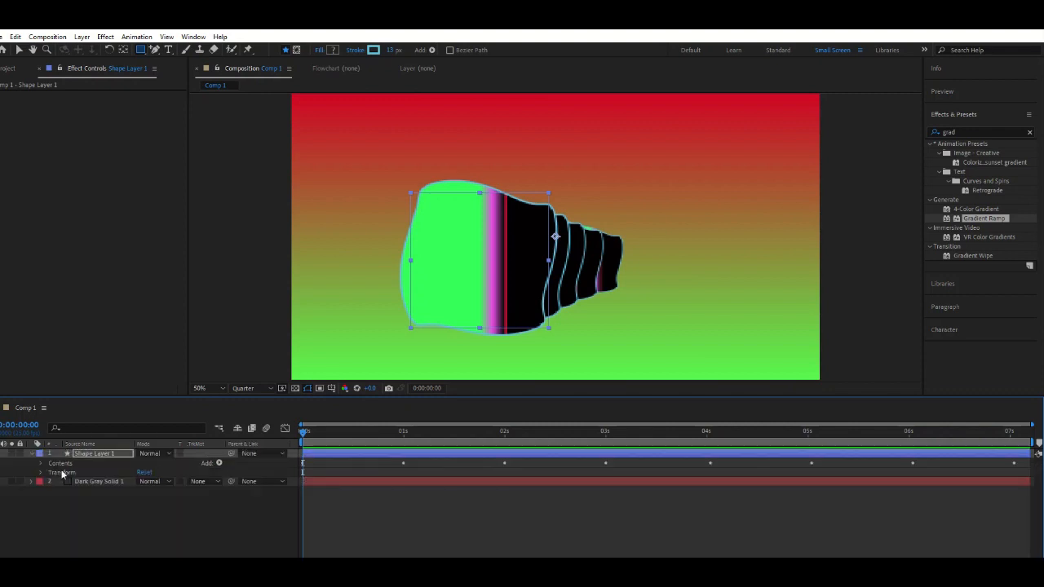
{"action": "left_click", "coordinate": [44, 463]}
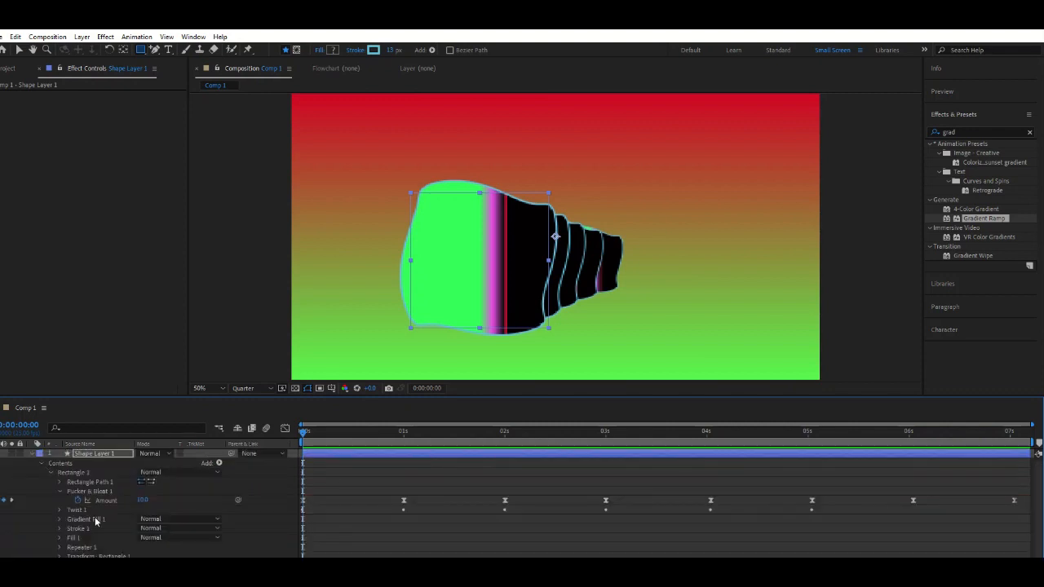
{"action": "scroll", "coordinate": [93, 522], "scroll_direction": "down", "scroll_amount": 1}
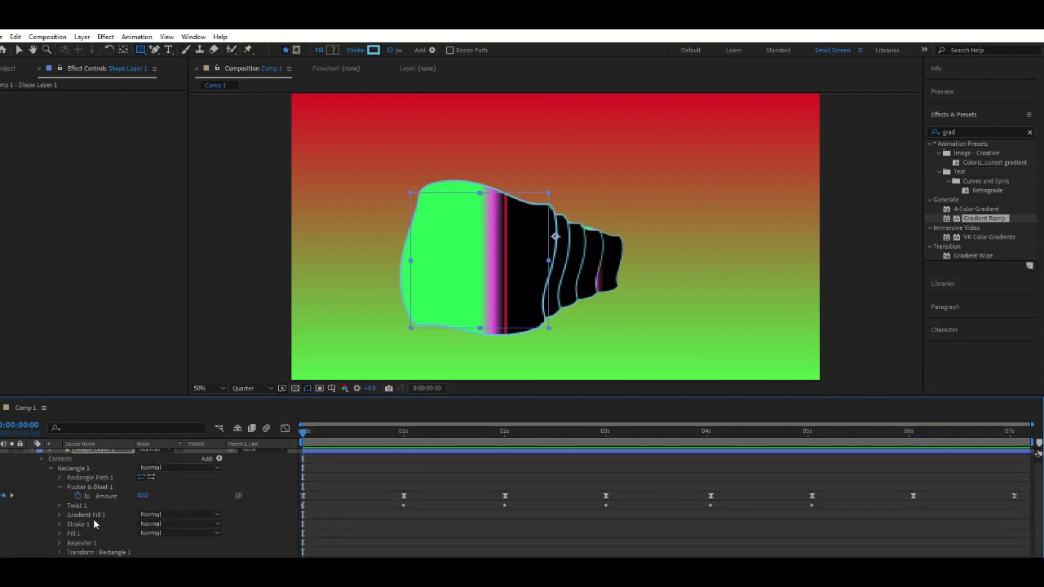
{"action": "left_click", "coordinate": [60, 552]}
{"action": "scroll", "coordinate": [74, 538], "scroll_direction": "down", "scroll_amount": 2}
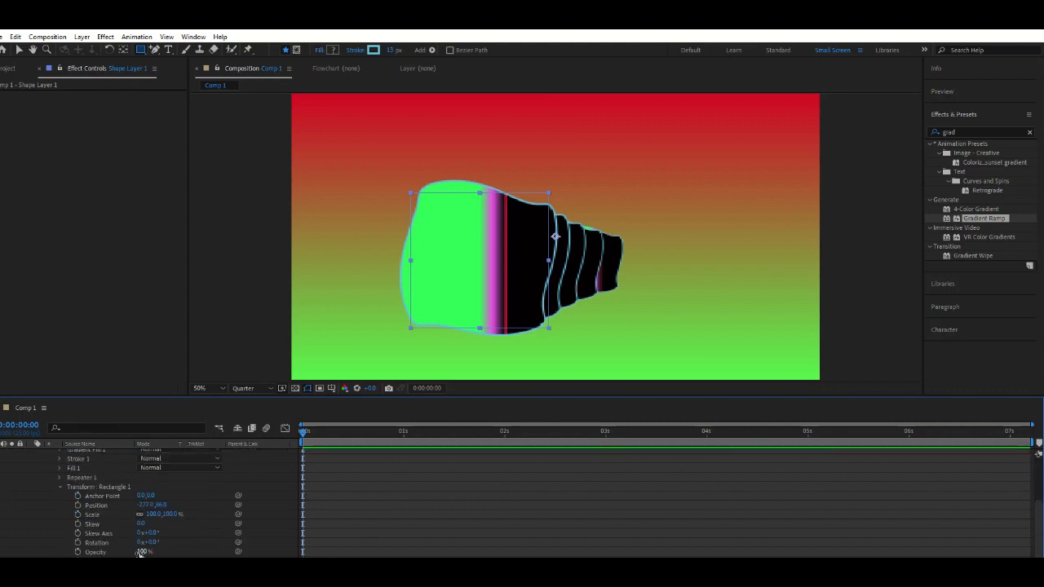
{"action": "left_click_drag", "start_coordinate": [142, 553], "coordinate": [163, 558]}
{"action": "left_click_drag", "start_coordinate": [304, 424], "coordinate": [323, 496]}
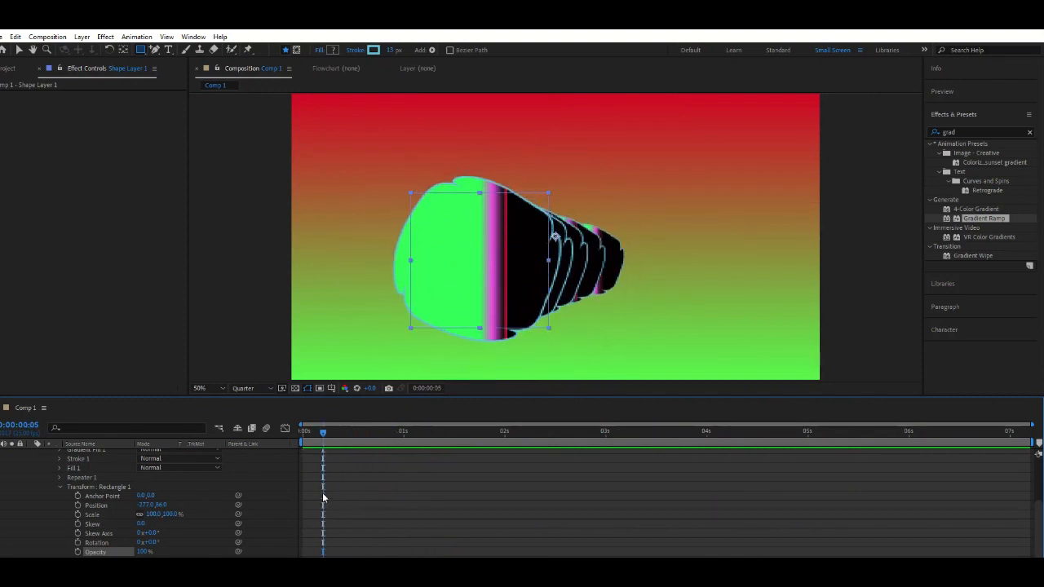